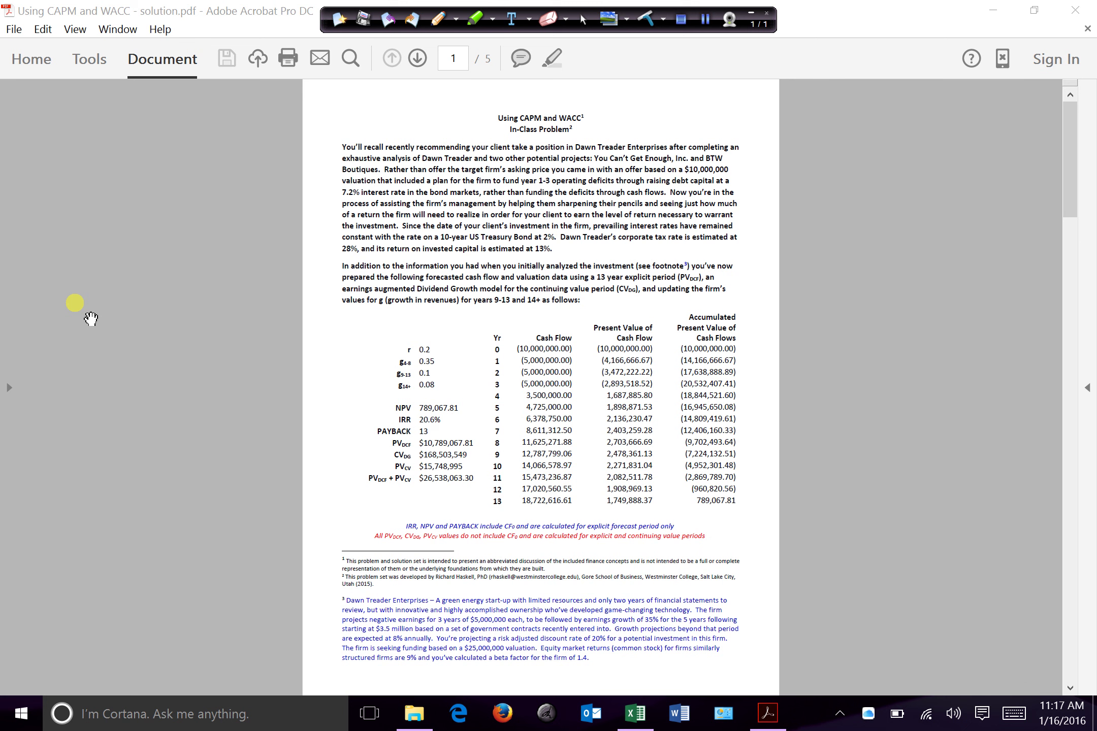
Step: Circle the forecasted cash flow and valuation data in red ink, and clear the markup
{"action": "left_click", "coordinate": [558, 266]}
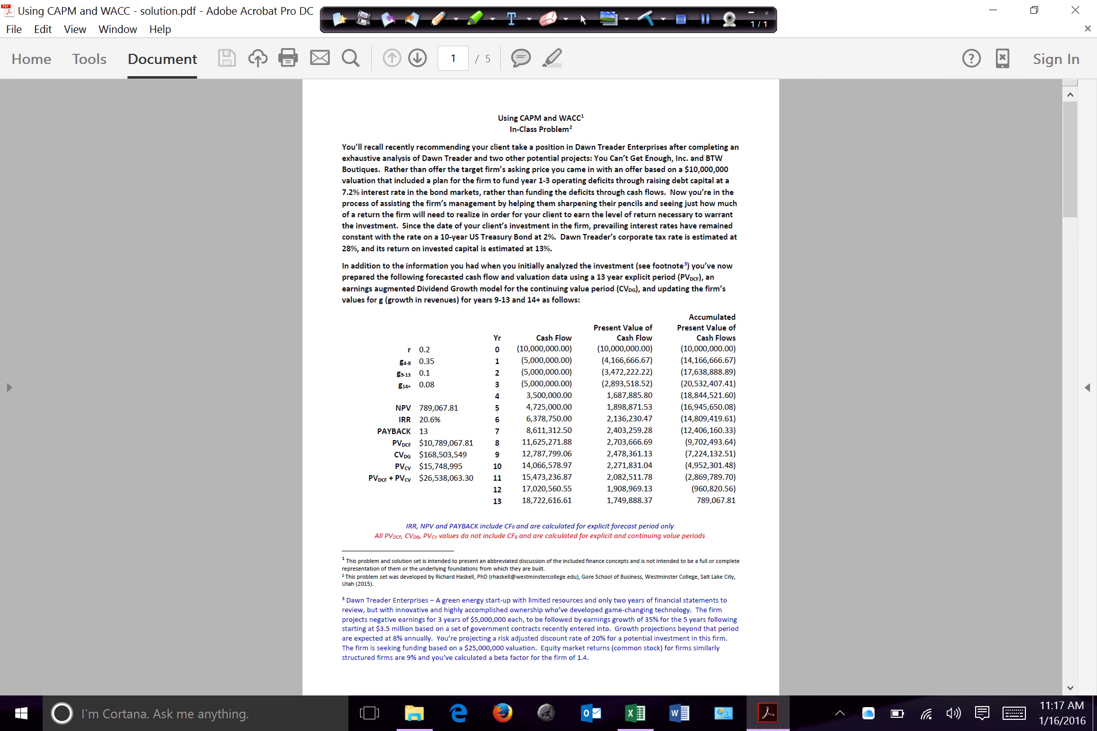
{"action": "left_click", "coordinate": [437, 18]}
{"action": "mouse_move", "coordinate": [571, 287]}
{"action": "left_mouse_down"}
{"action": "mouse_move", "coordinate": [315, 495]}
{"action": "mouse_move", "coordinate": [847, 406]}
{"action": "mouse_move", "coordinate": [526, 285]}
{"action": "left_mouse_up"}
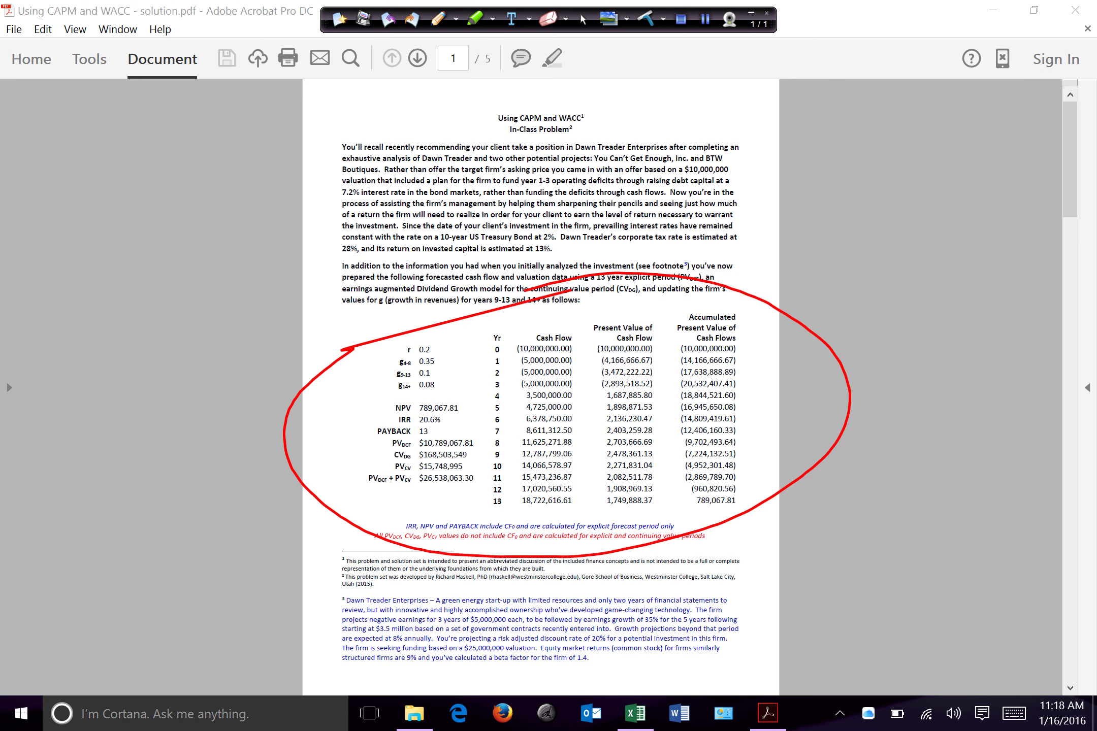
{"action": "left_click", "coordinate": [646, 19]}
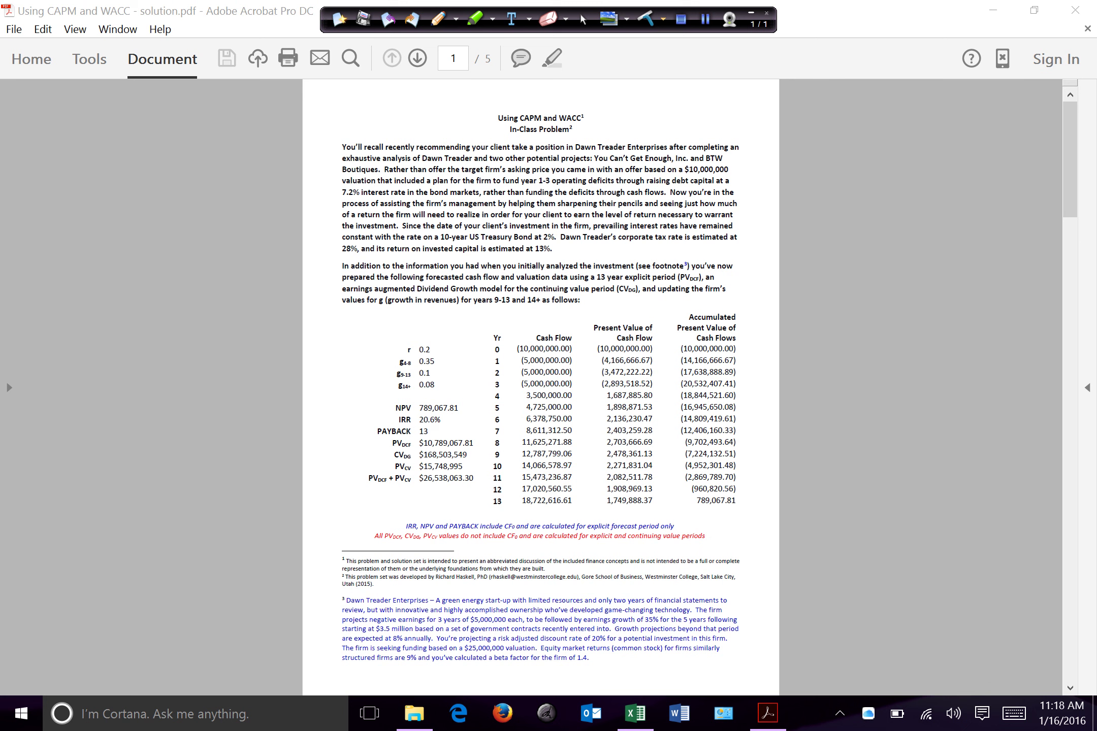
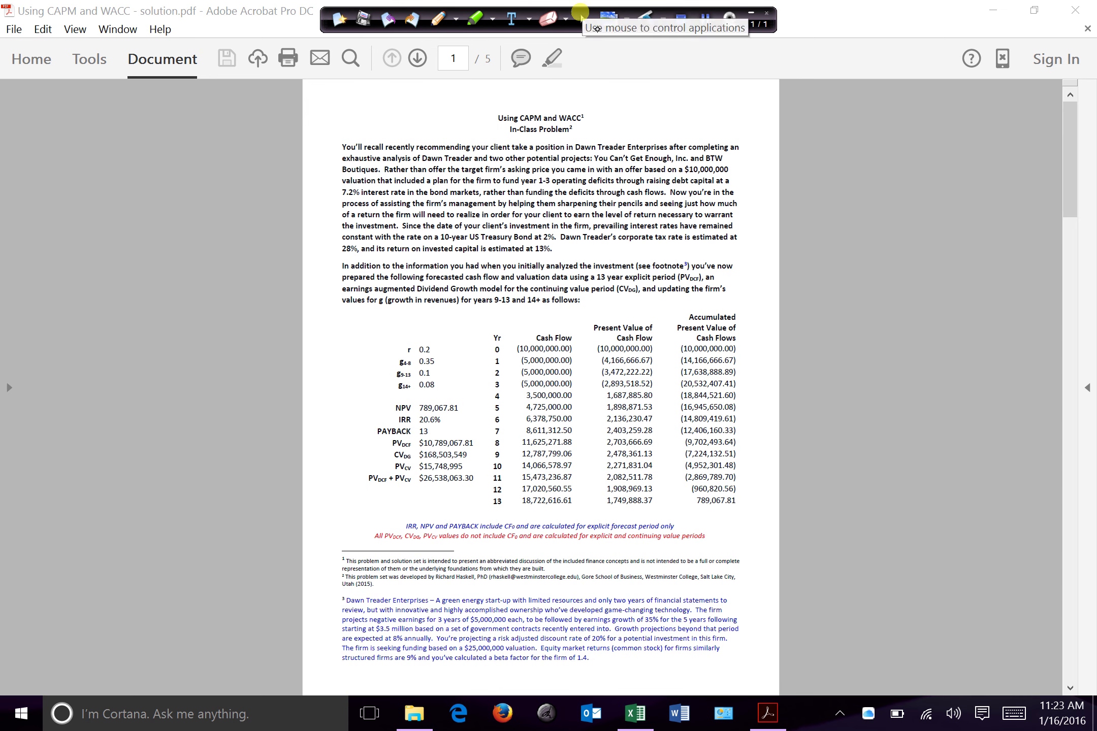
Step: Switch to the Excel workbook and inspect the year 0 to 4 cash flow entries in B9:B13
{"action": "left_click", "coordinate": [582, 18]}
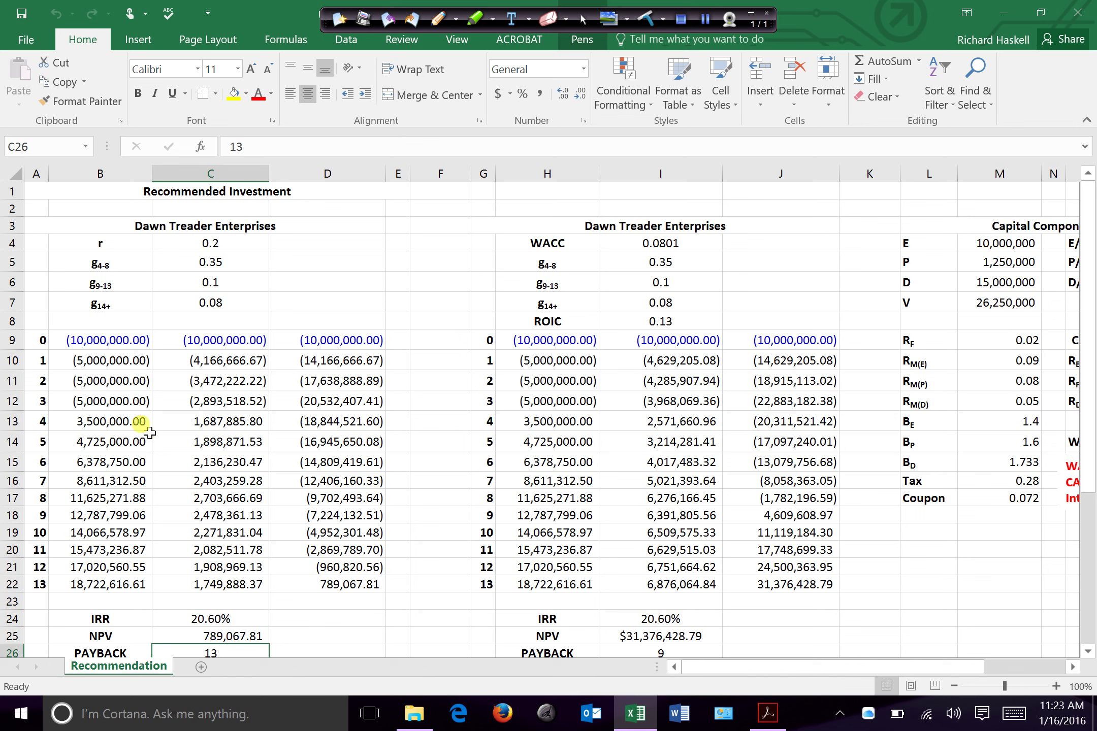
{"action": "left_click", "coordinate": [109, 341]}
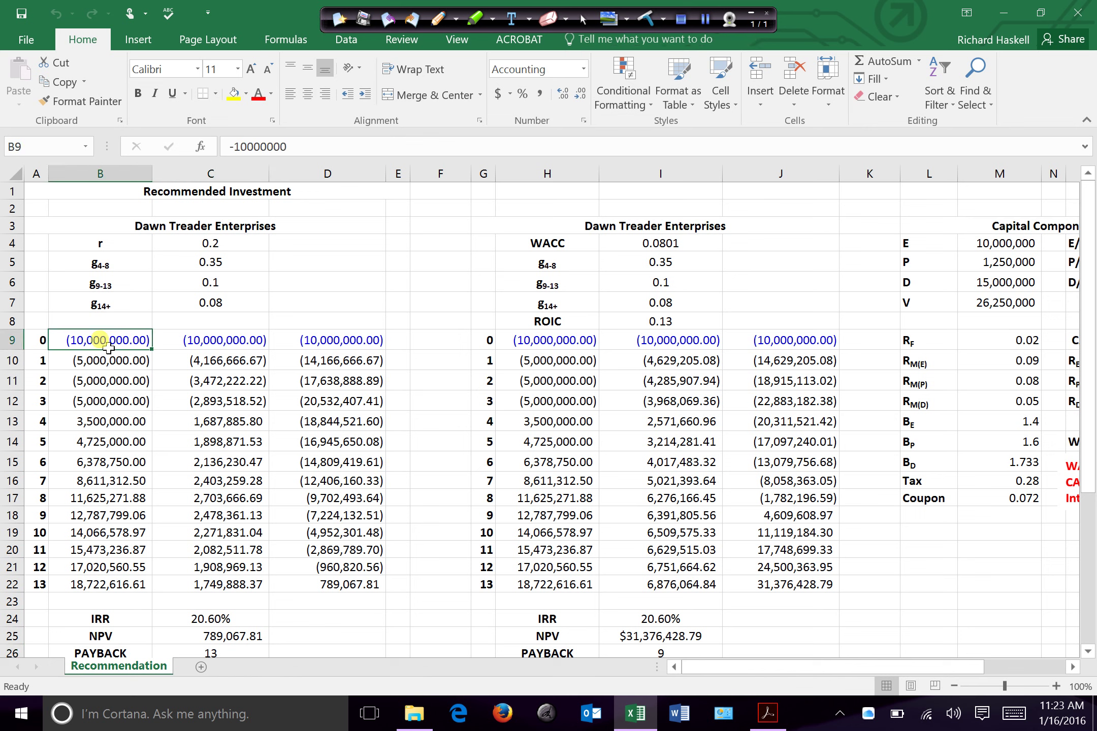
{"action": "left_click", "coordinate": [104, 362]}
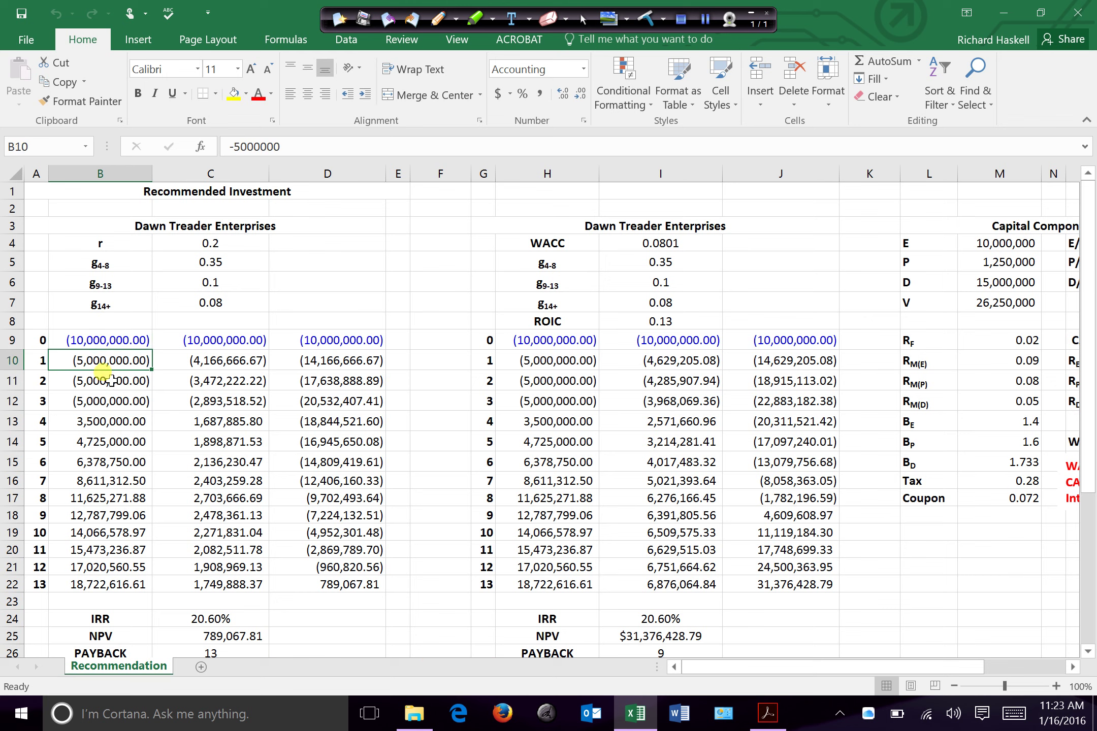
{"action": "left_click", "coordinate": [107, 381]}
{"action": "left_click", "coordinate": [100, 401]}
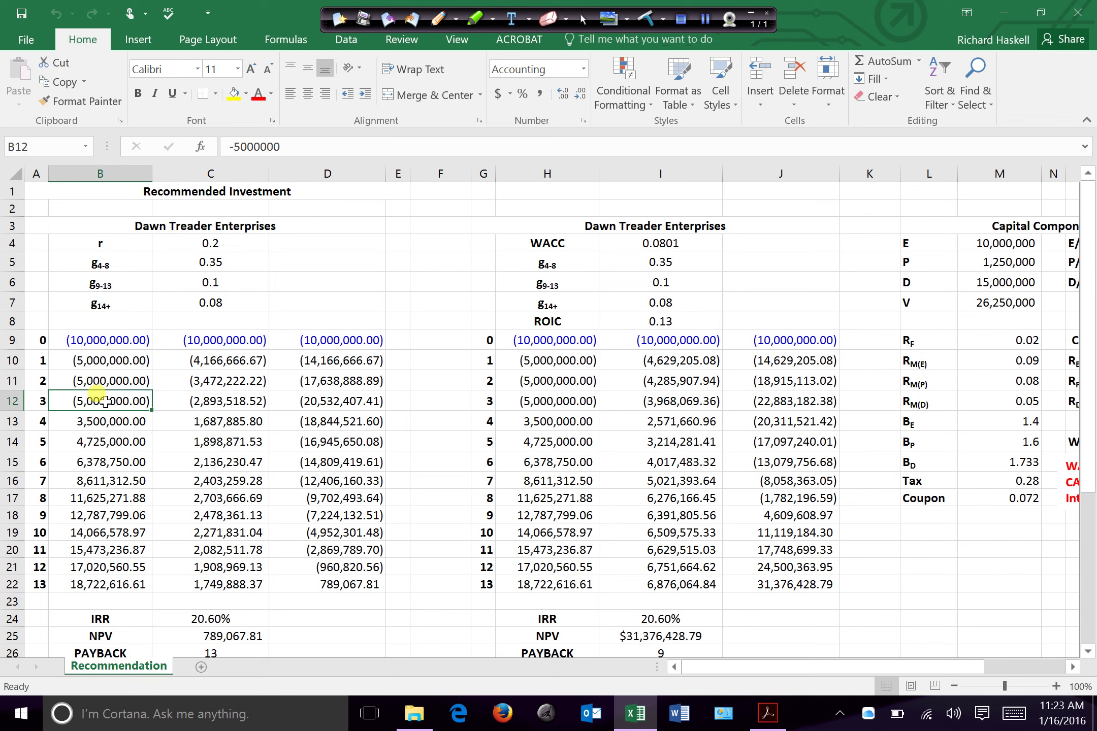
{"action": "left_click", "coordinate": [97, 426]}
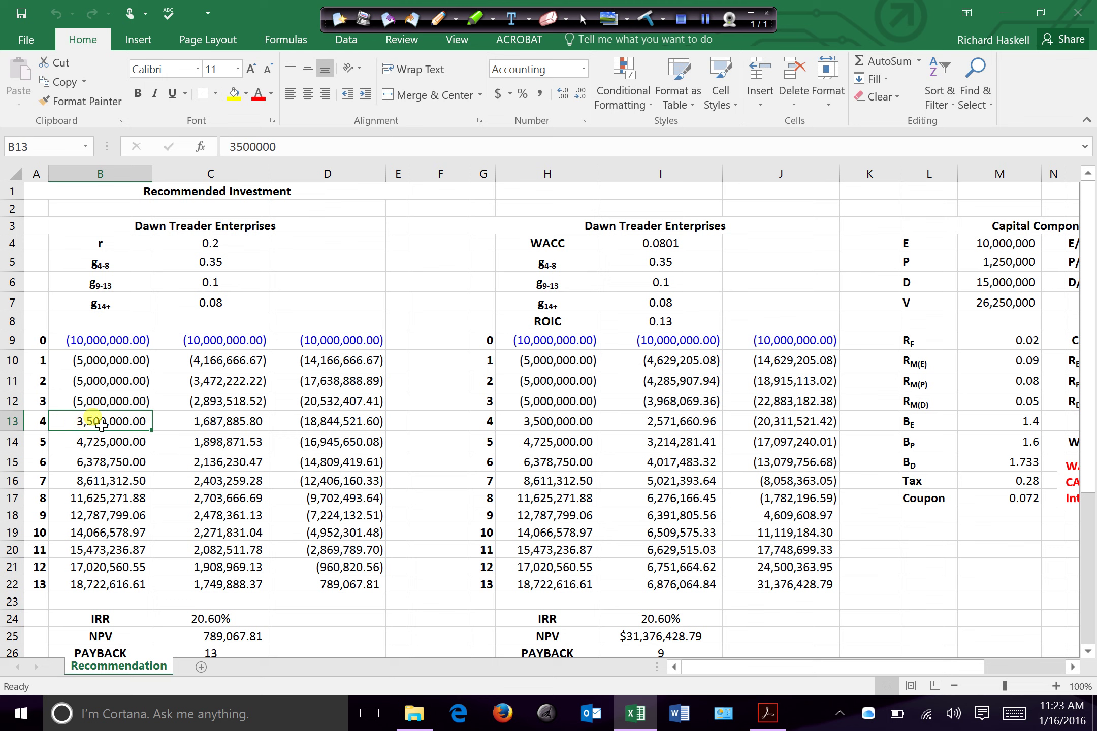
Step: Examine the year 5 to 8 cash flow growth formulas in B14:B17
{"action": "left_click", "coordinate": [111, 446]}
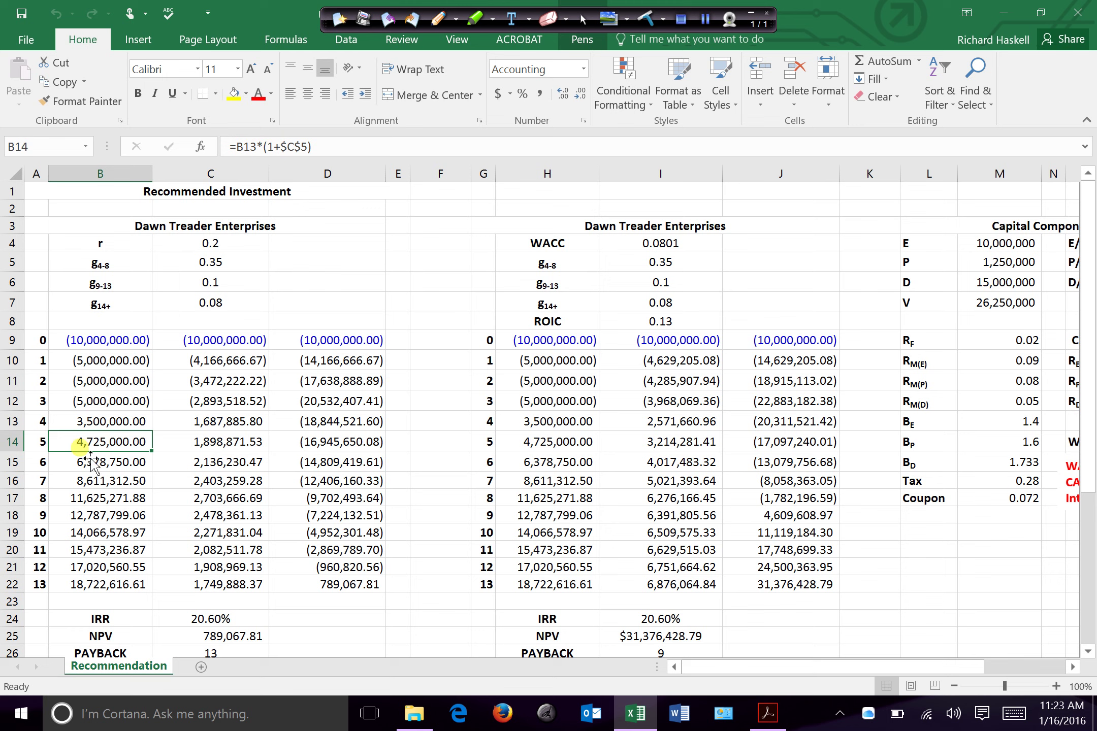
{"action": "left_click", "coordinate": [115, 467]}
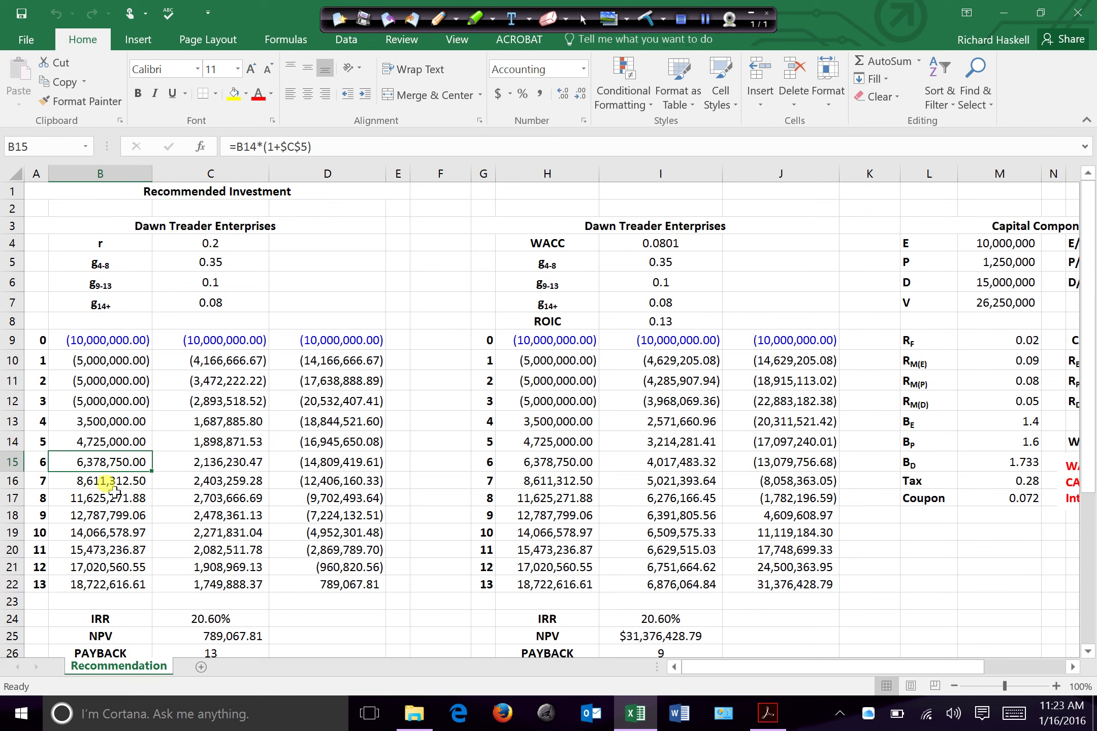
{"action": "left_click", "coordinate": [111, 480]}
{"action": "left_click", "coordinate": [111, 500]}
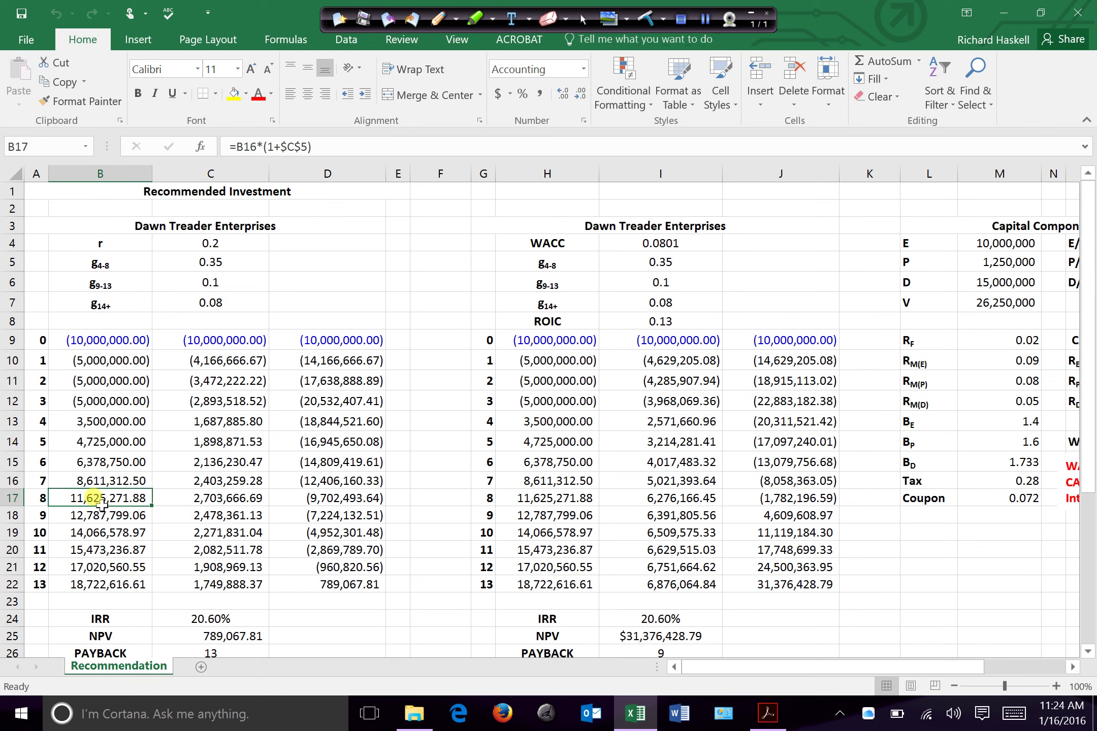
Step: Examine the year 9 to 13 cash flow growth formulas in B18:B22
{"action": "left_click", "coordinate": [99, 515]}
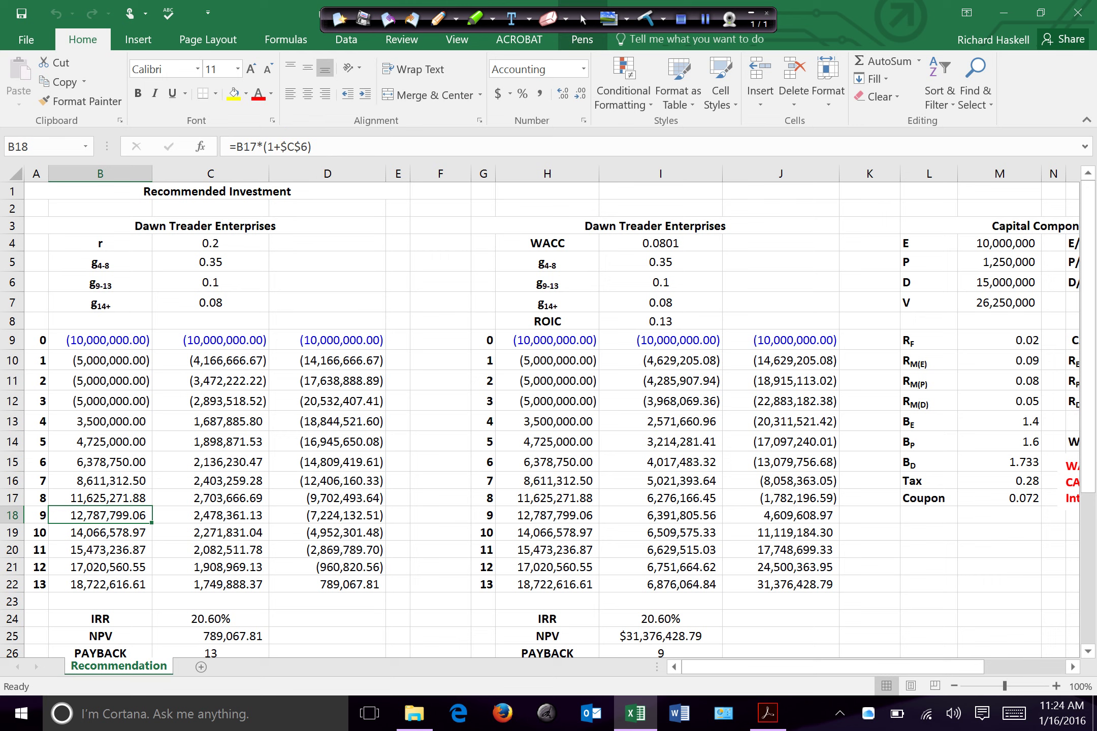
{"action": "left_click", "coordinate": [107, 532]}
{"action": "left_click", "coordinate": [106, 549]}
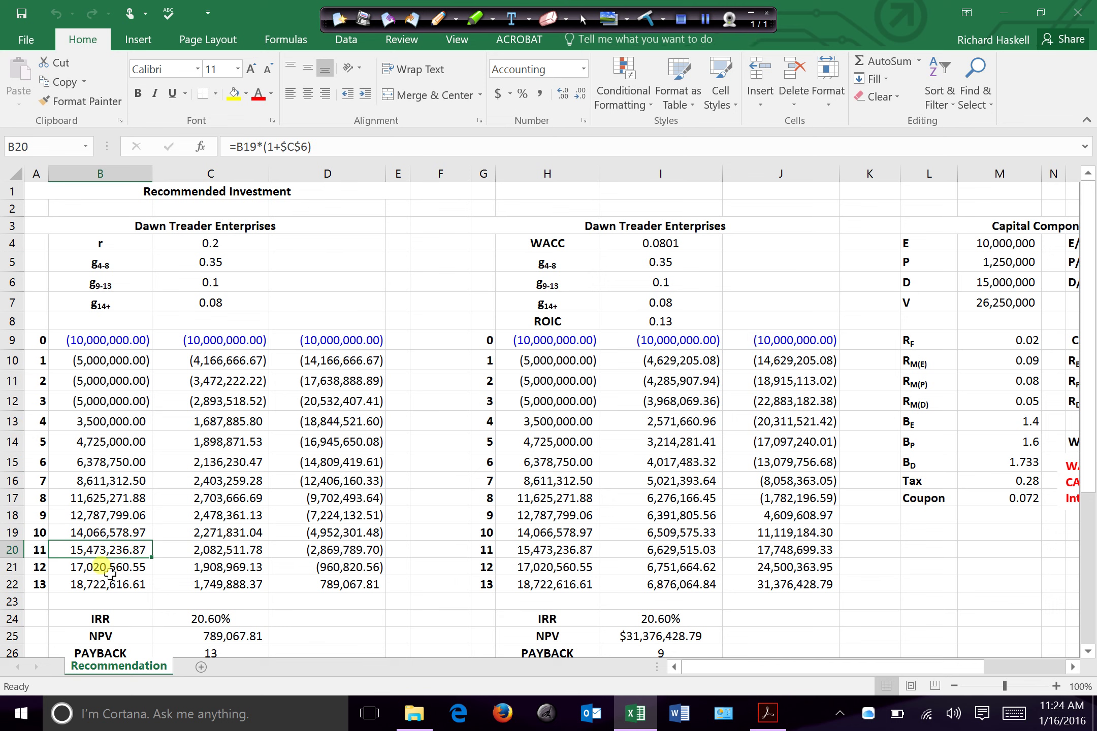
{"action": "left_click", "coordinate": [106, 567]}
{"action": "left_click", "coordinate": [102, 585]}
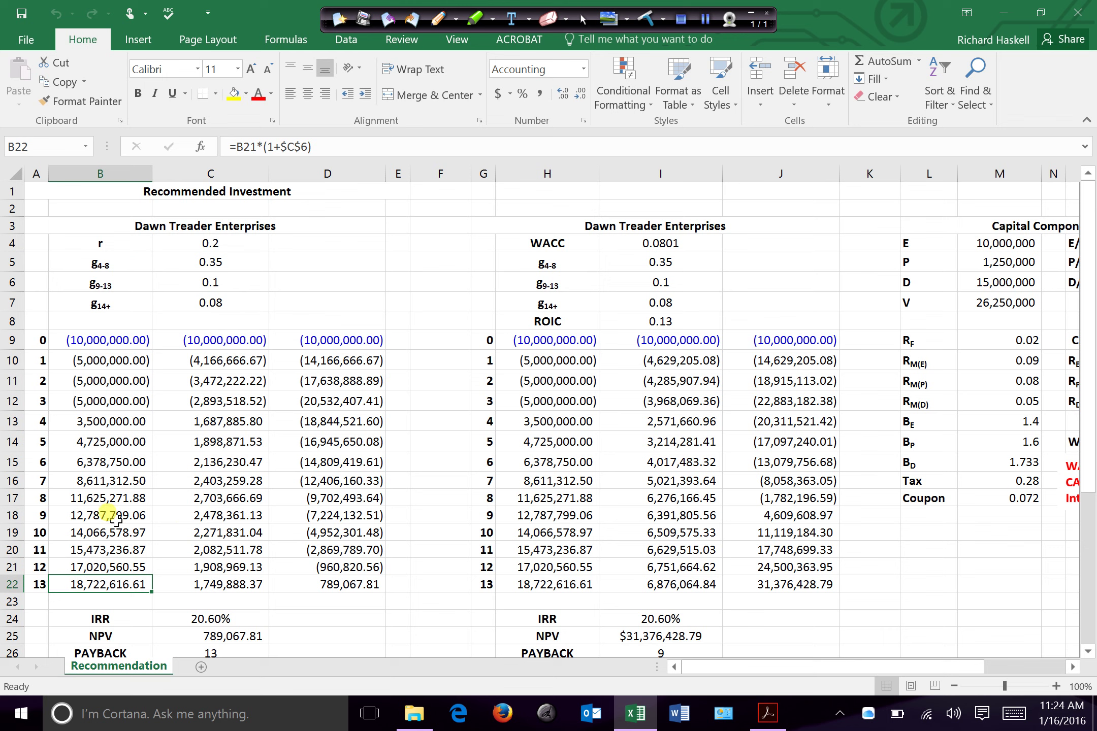
Step: Examine the present value formulas in C9:C11 against the cash flows in column B that they discount
{"action": "left_click", "coordinate": [231, 347]}
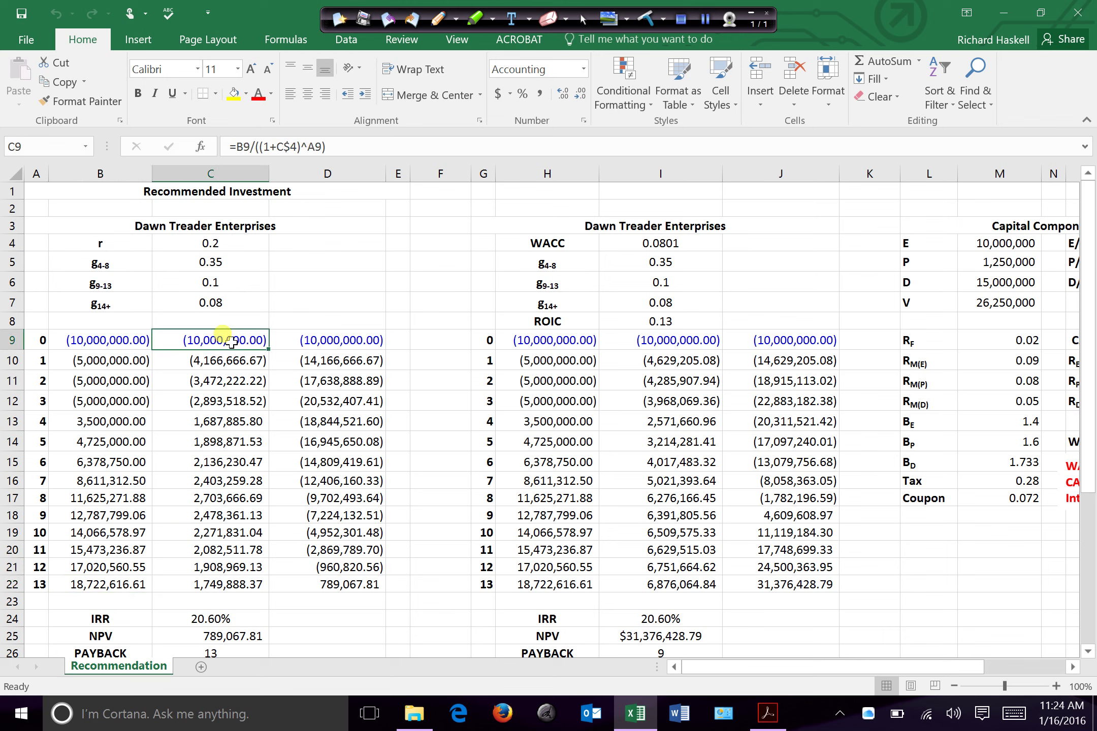
{"action": "left_click", "coordinate": [131, 347]}
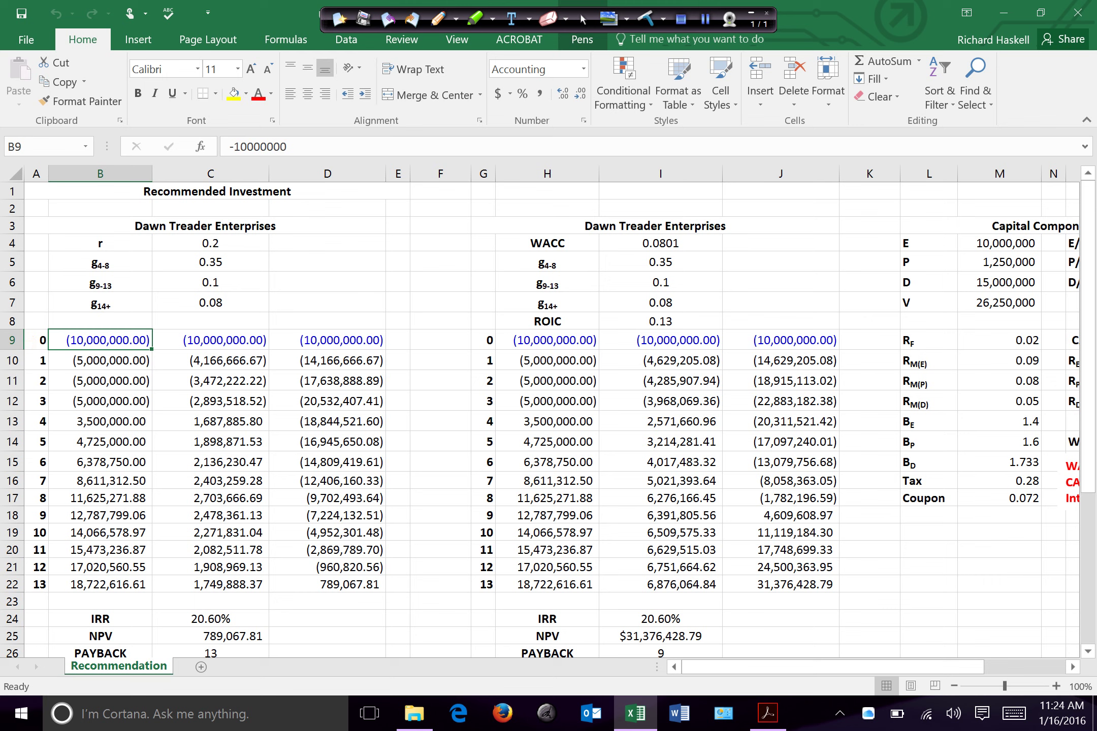
{"action": "left_click", "coordinate": [225, 344]}
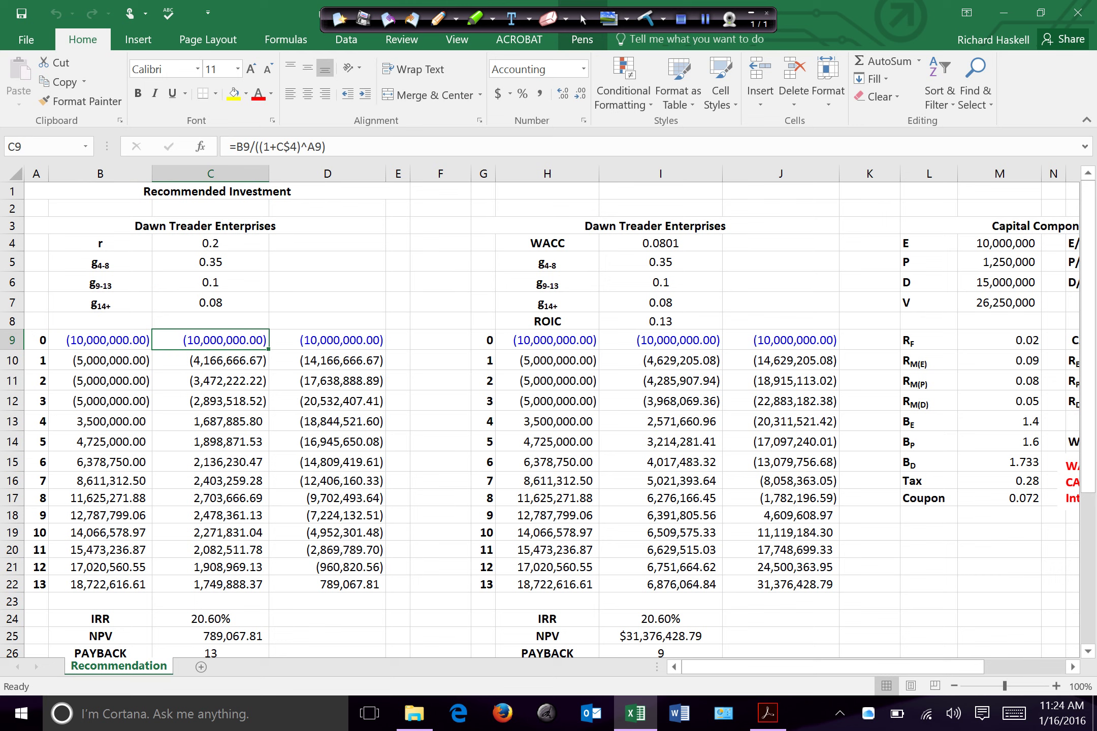
{"action": "left_click", "coordinate": [227, 363]}
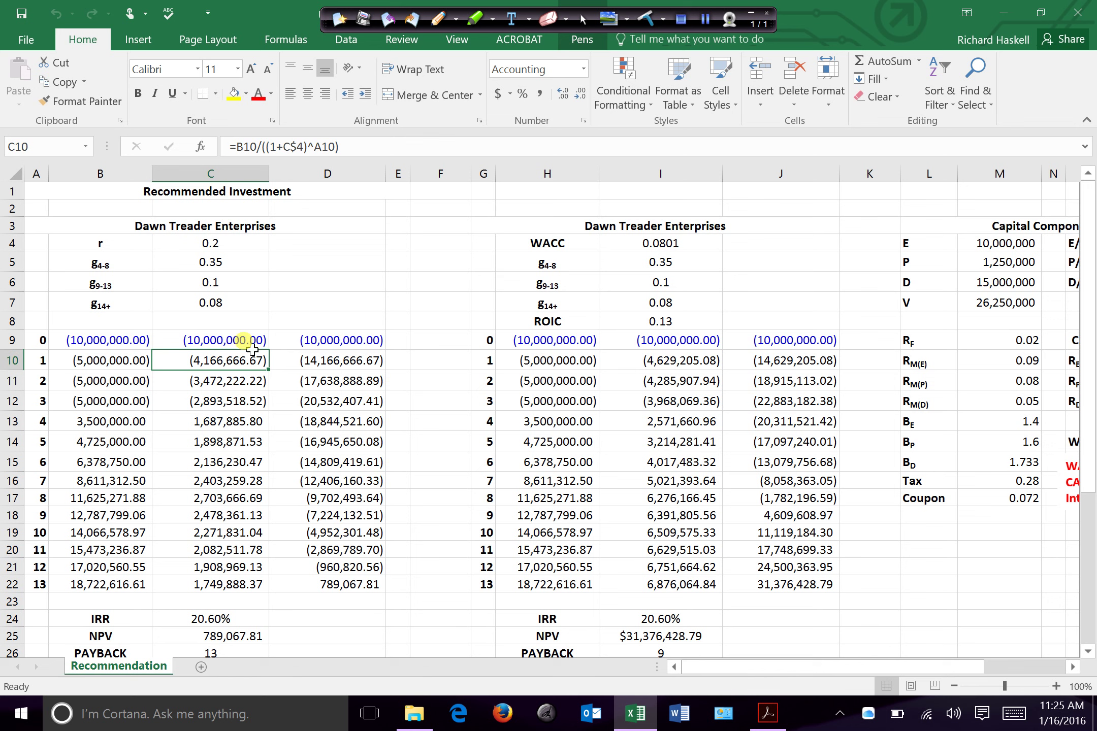
{"action": "left_click", "coordinate": [238, 381]}
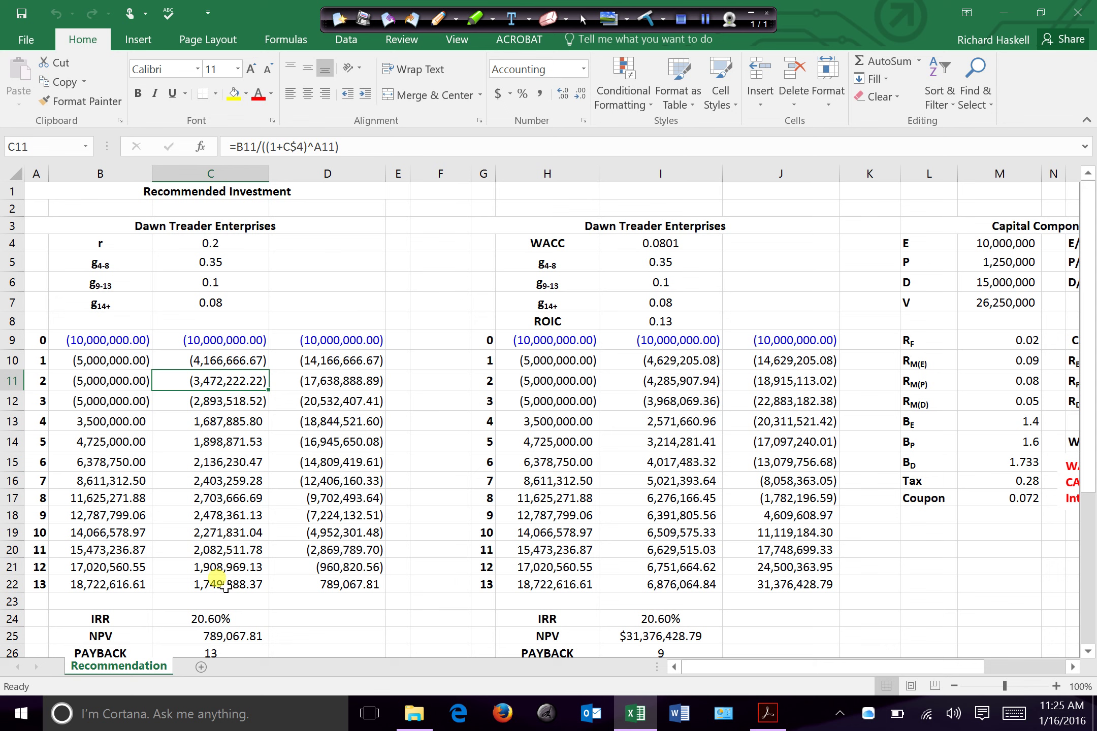
{"action": "left_click", "coordinate": [111, 587]}
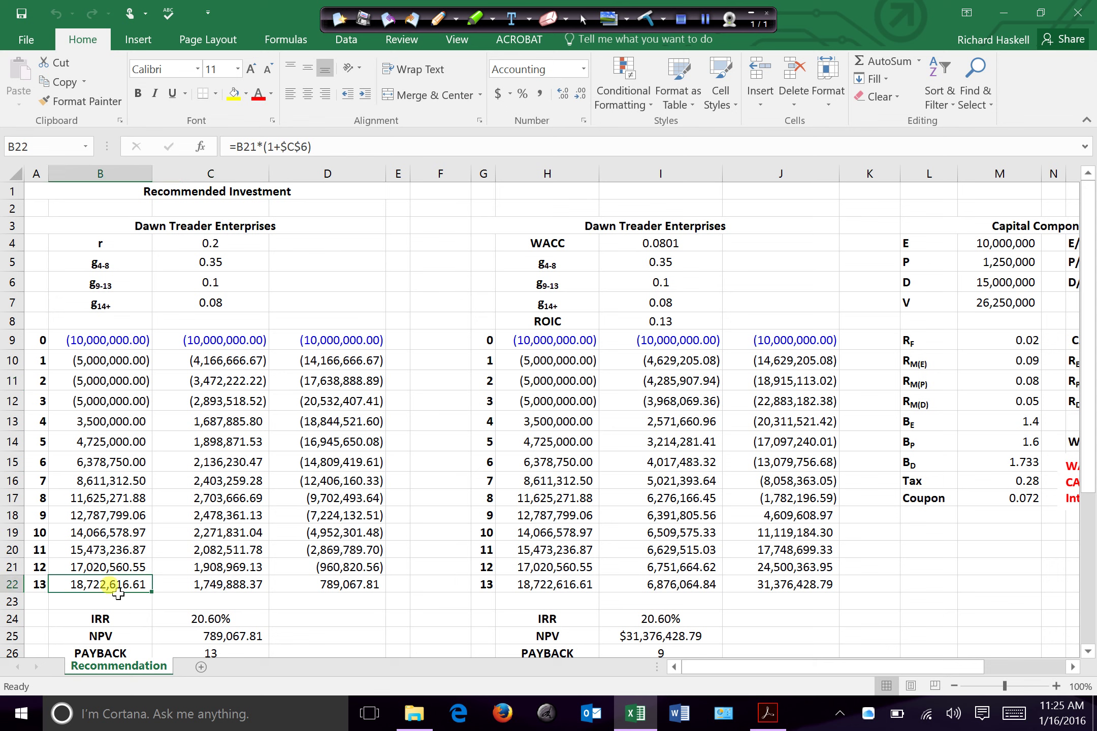
{"action": "left_click", "coordinate": [118, 567]}
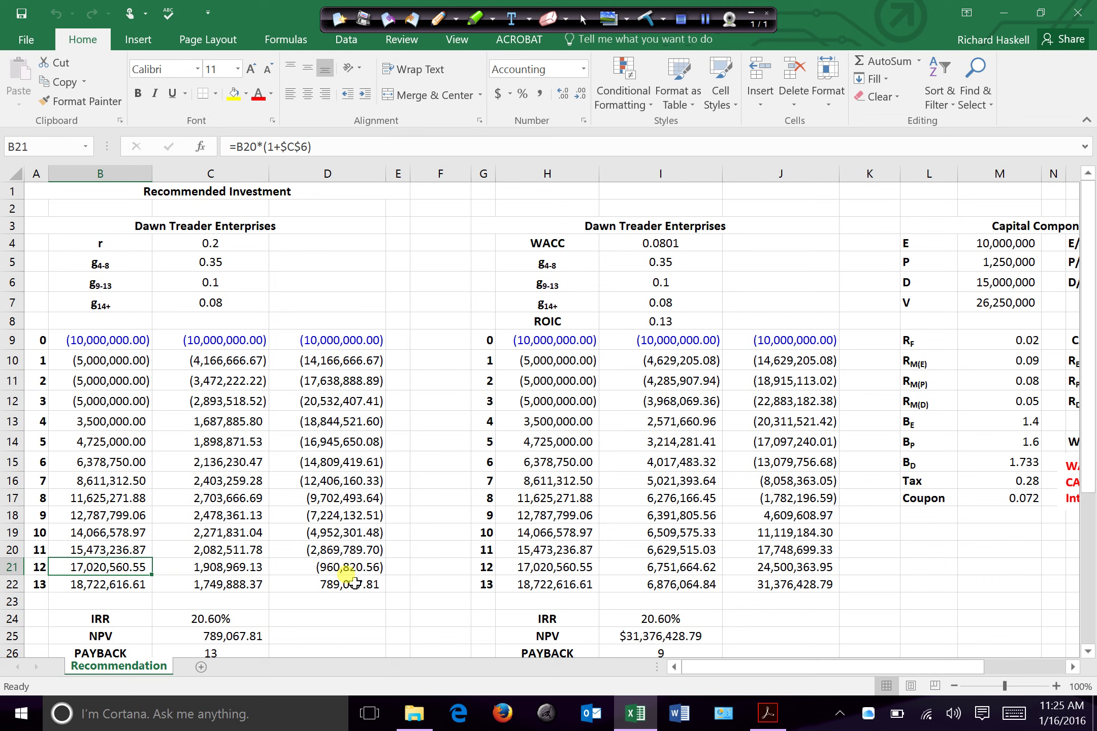
Step: Examine the accumulated present value formulas in D9:D11 and D22, then consult the problem PDF in Acrobat and return to Excel
{"action": "left_click", "coordinate": [335, 343]}
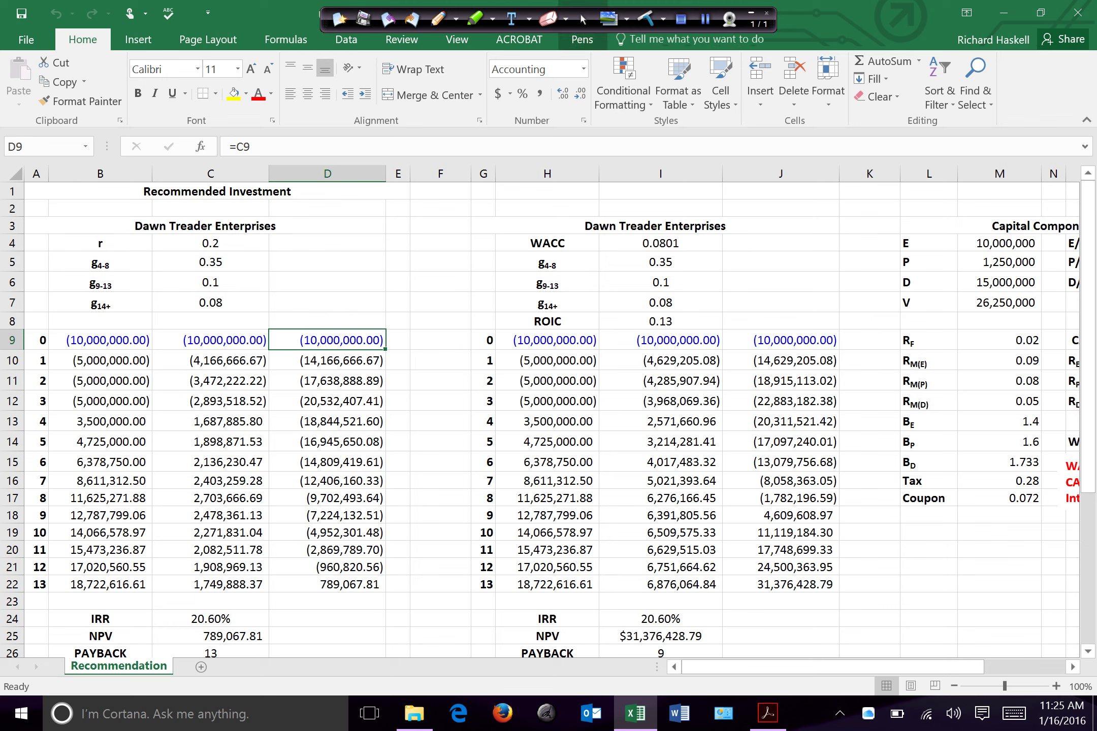
{"action": "left_click", "coordinate": [340, 359]}
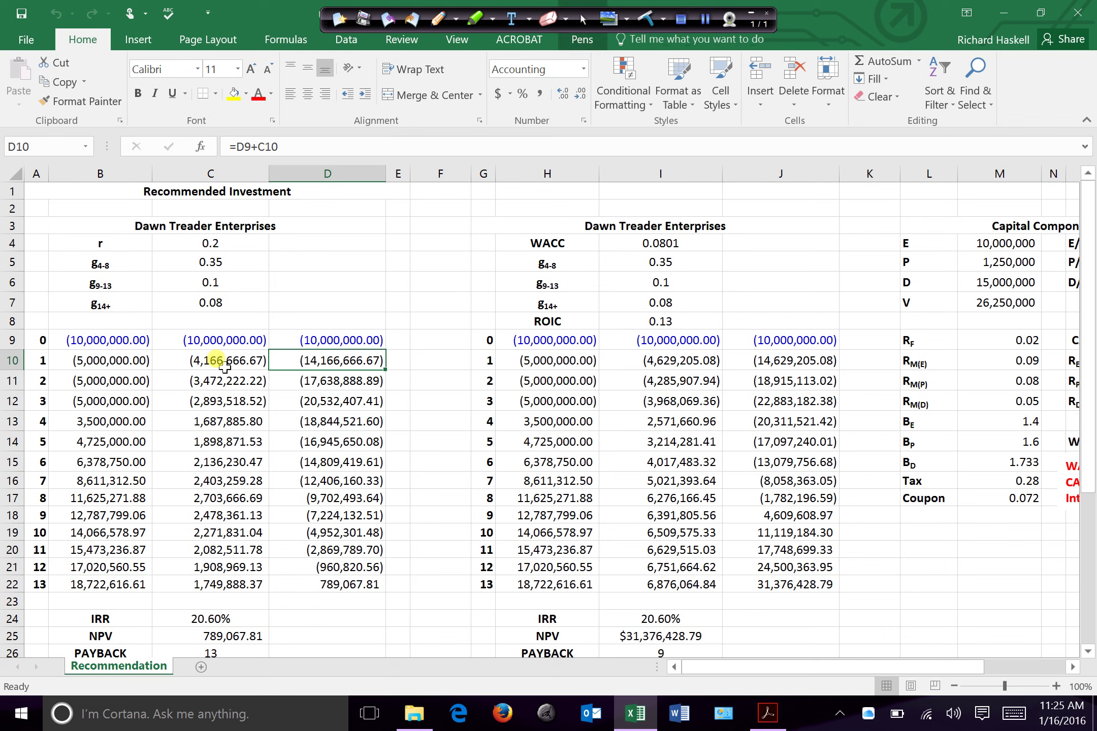
{"action": "left_click", "coordinate": [338, 387]}
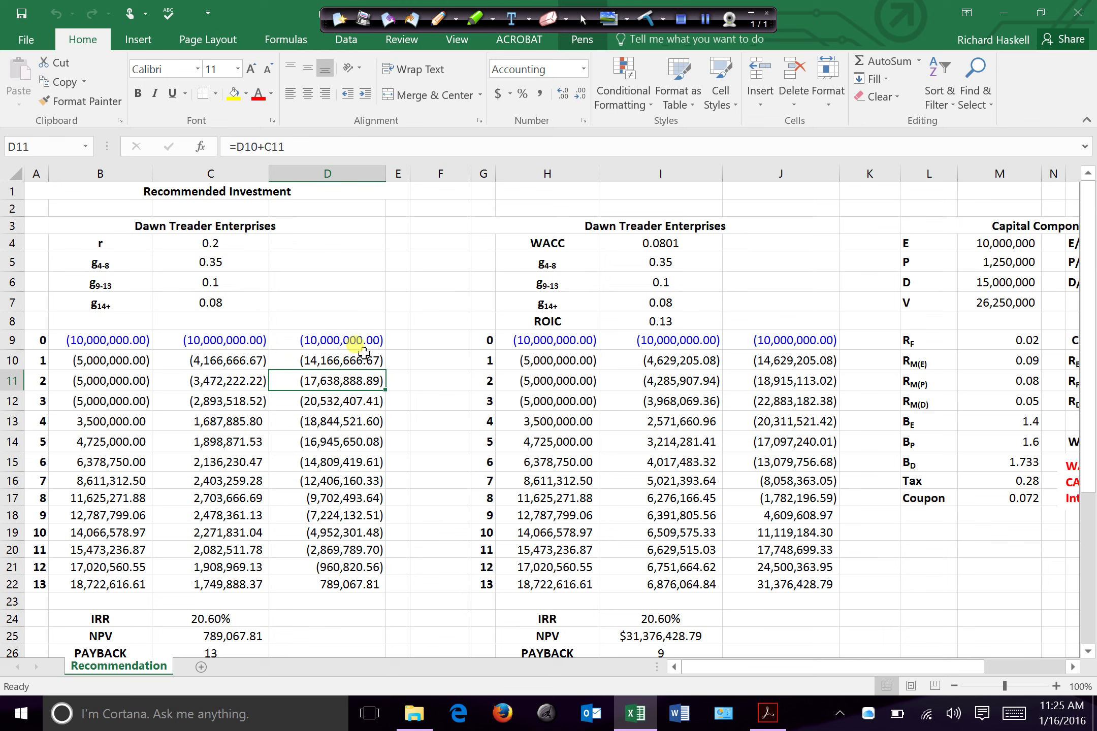
{"action": "left_click", "coordinate": [371, 590]}
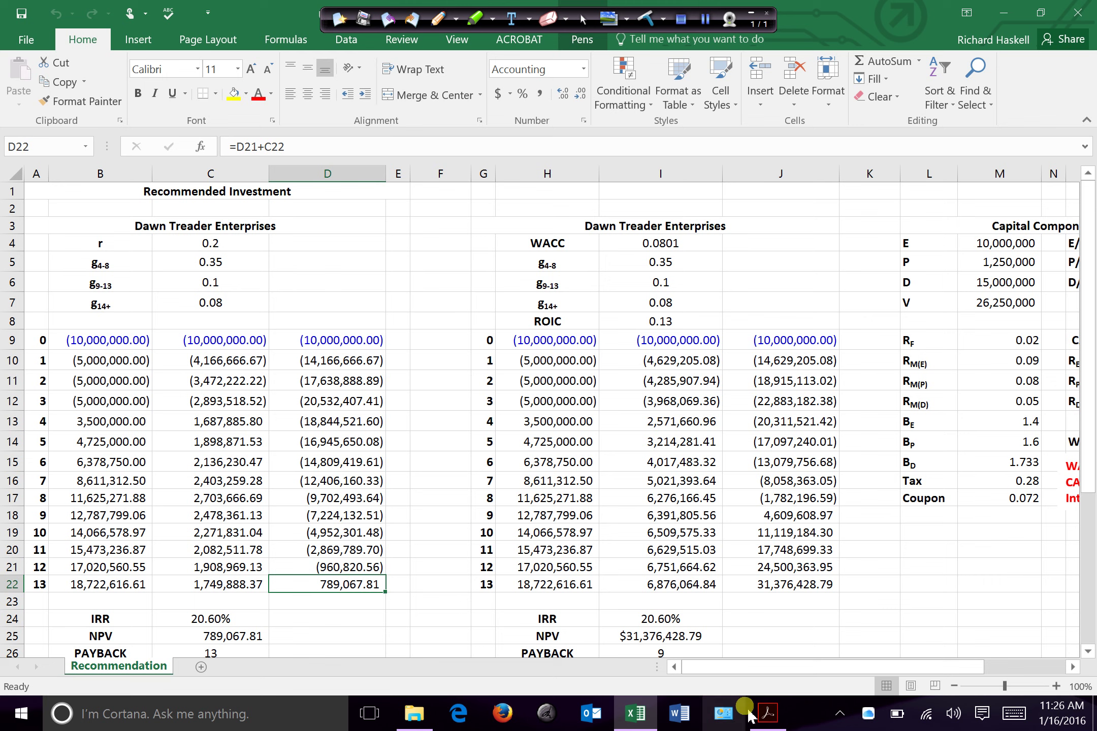
{"action": "left_click", "coordinate": [765, 715]}
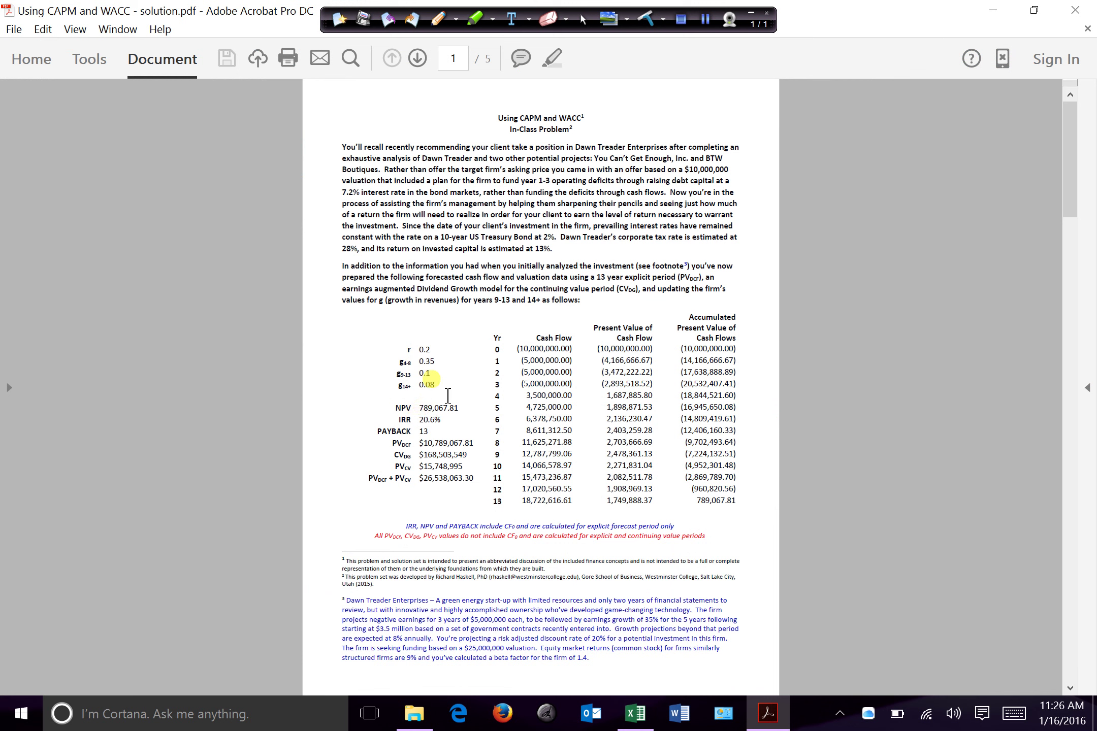
{"action": "left_click", "coordinate": [637, 713]}
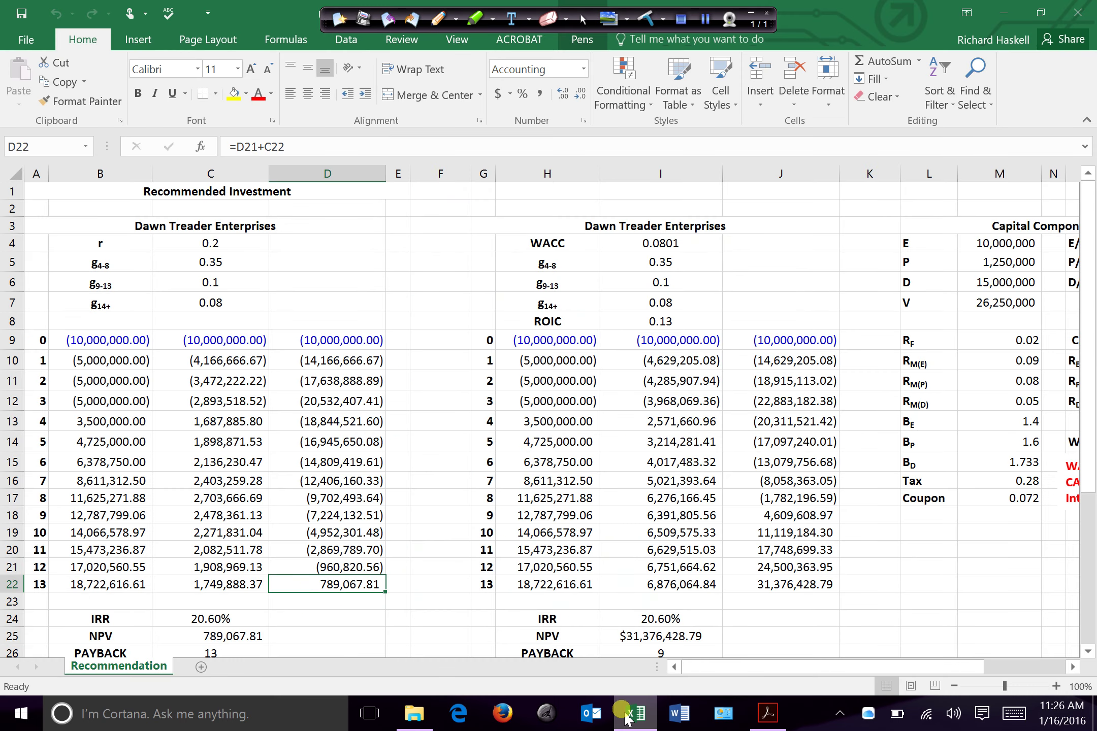
Step: Examine the IRR and NPV formulas in C24 and C25 and look over the valuation results beneath them
{"action": "scroll", "coordinate": [627, 641], "scroll_direction": "down", "scroll_amount": 3}
{"action": "scroll", "coordinate": [627, 641], "scroll_direction": "up", "scroll_amount": 2}
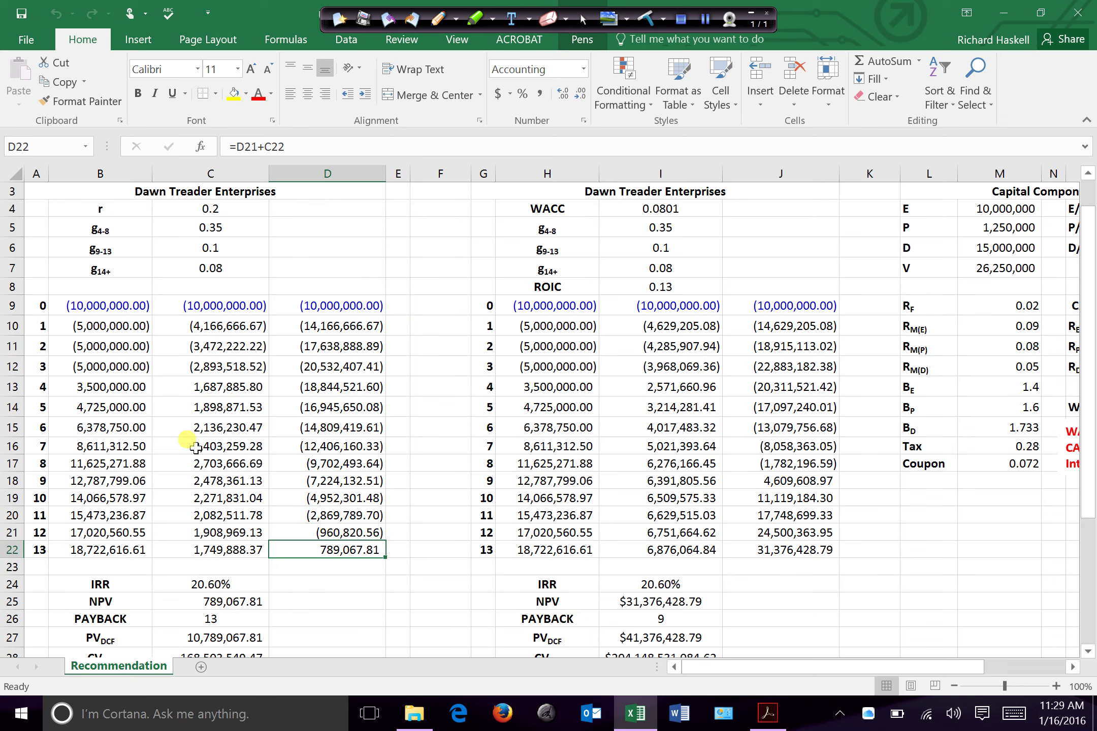
{"action": "left_click", "coordinate": [237, 589]}
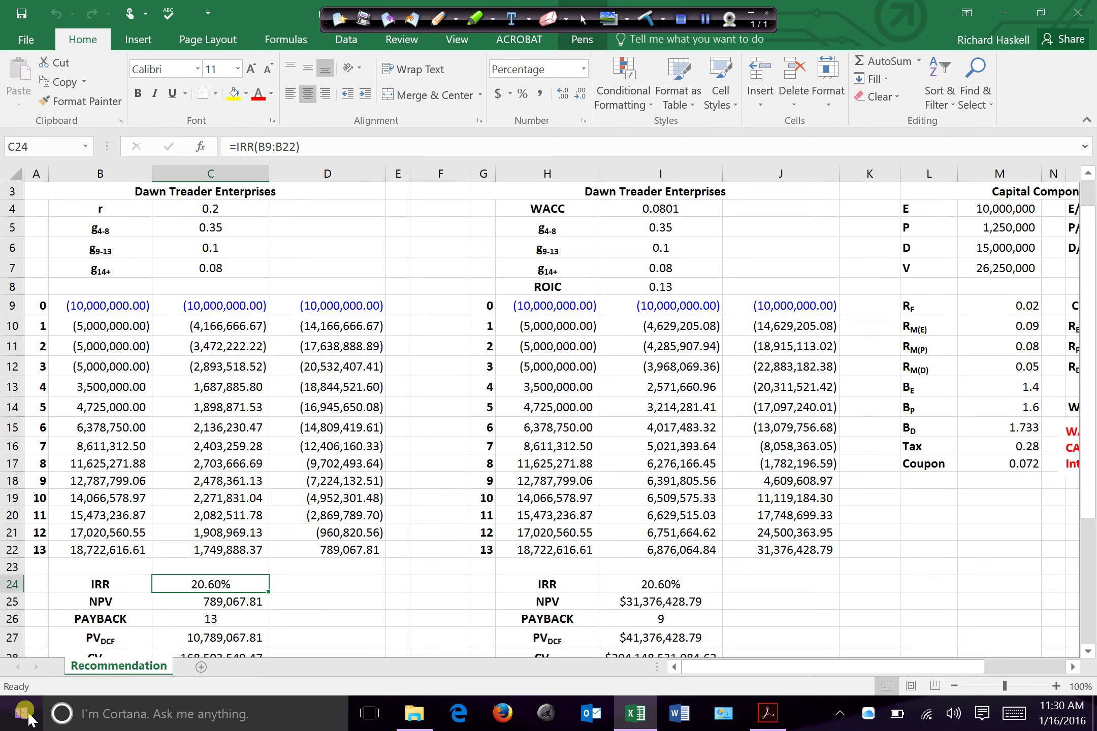
{"action": "left_click", "coordinate": [223, 603]}
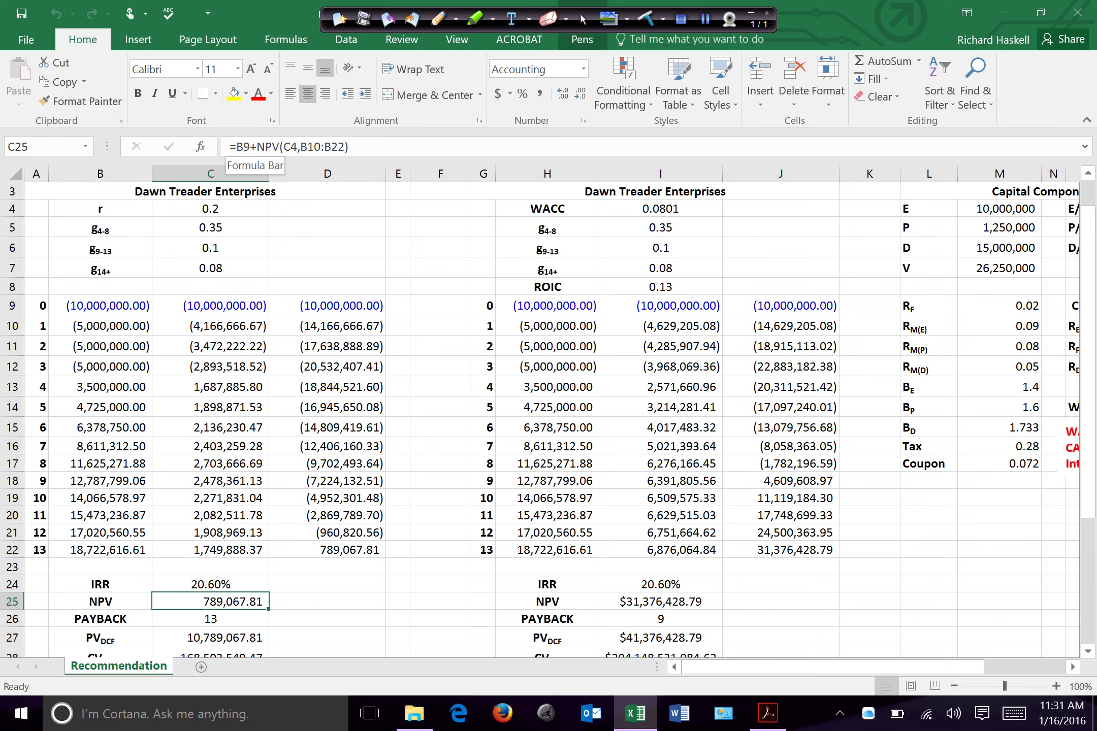
{"action": "left_click", "coordinate": [210, 584]}
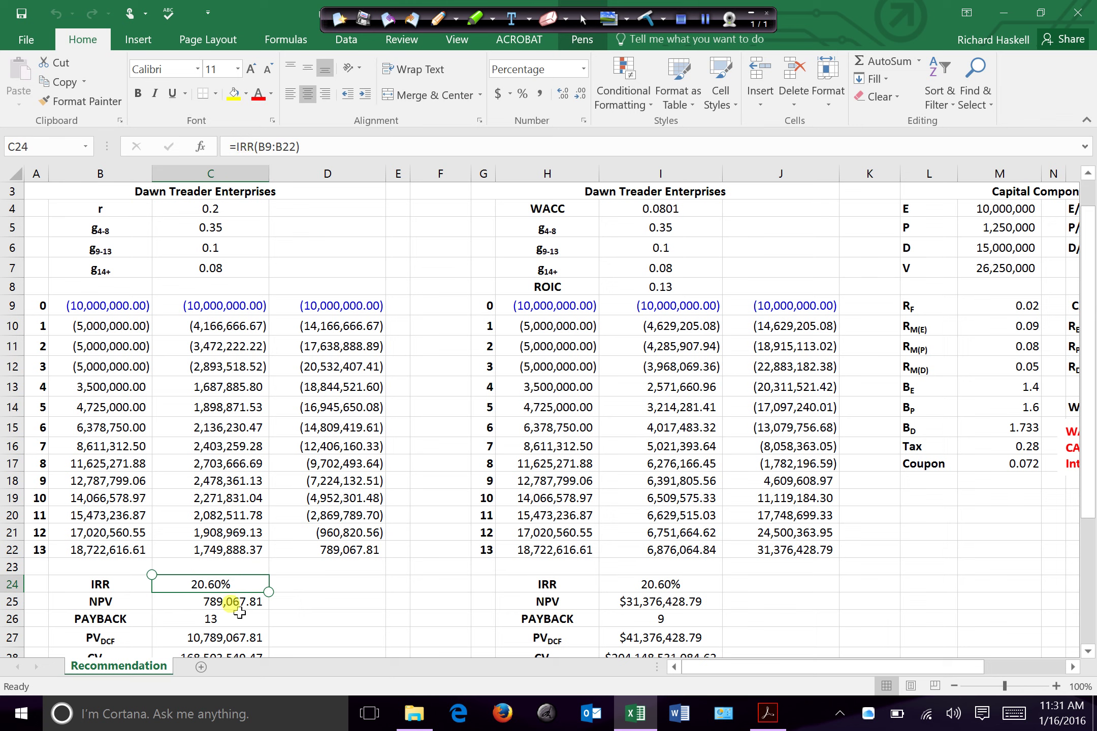
{"action": "left_click", "coordinate": [232, 604]}
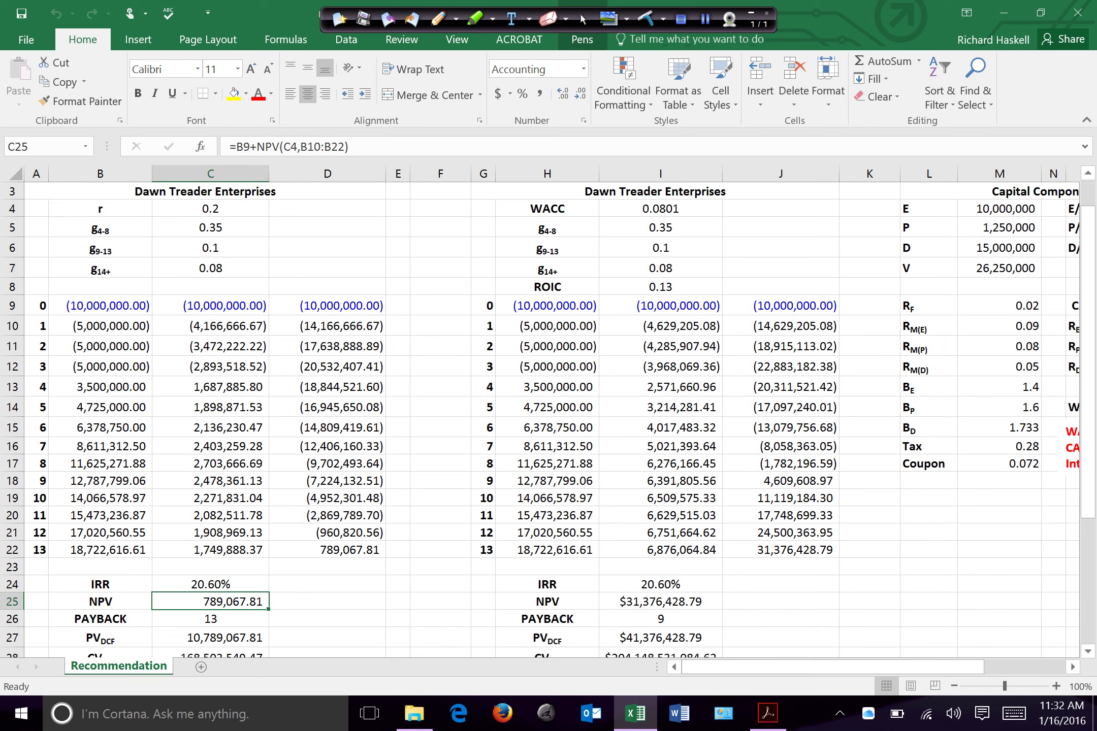
{"action": "scroll", "coordinate": [40, 546], "scroll_direction": "down", "scroll_amount": 4}
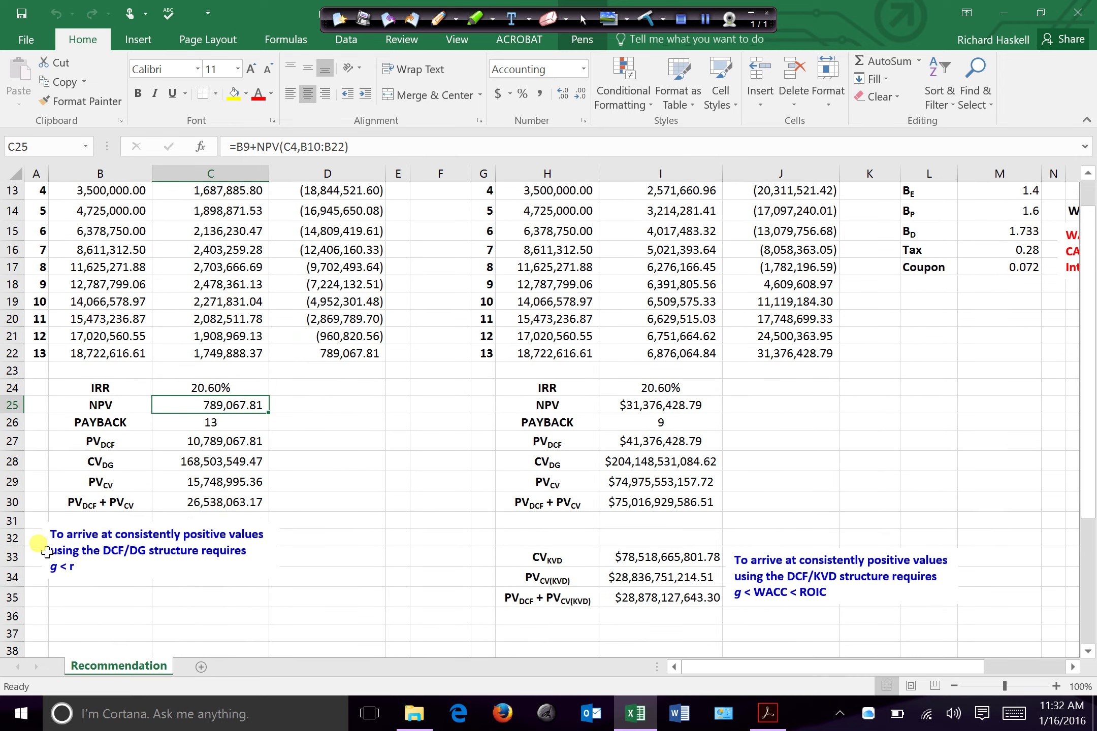
{"action": "scroll", "coordinate": [41, 546], "scroll_direction": "up", "scroll_amount": 3}
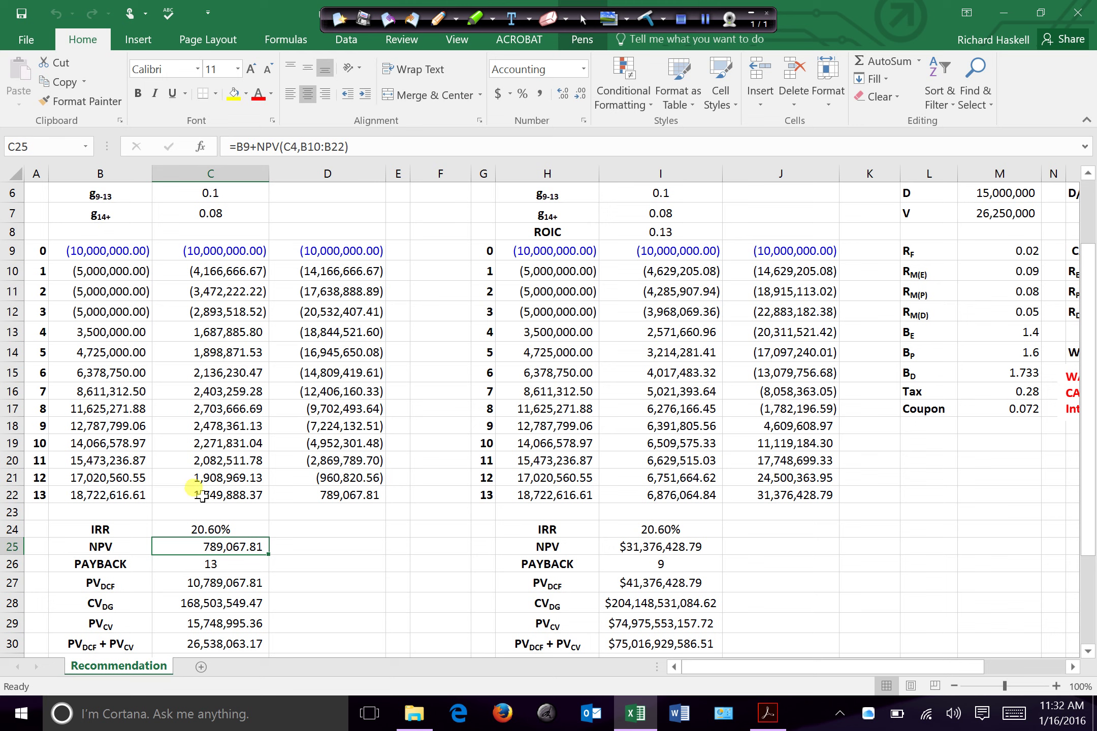
Step: Examine the discounted cash flow present value formula in C27 and the dividend growth continuing value formula in C28
{"action": "left_click", "coordinate": [223, 584]}
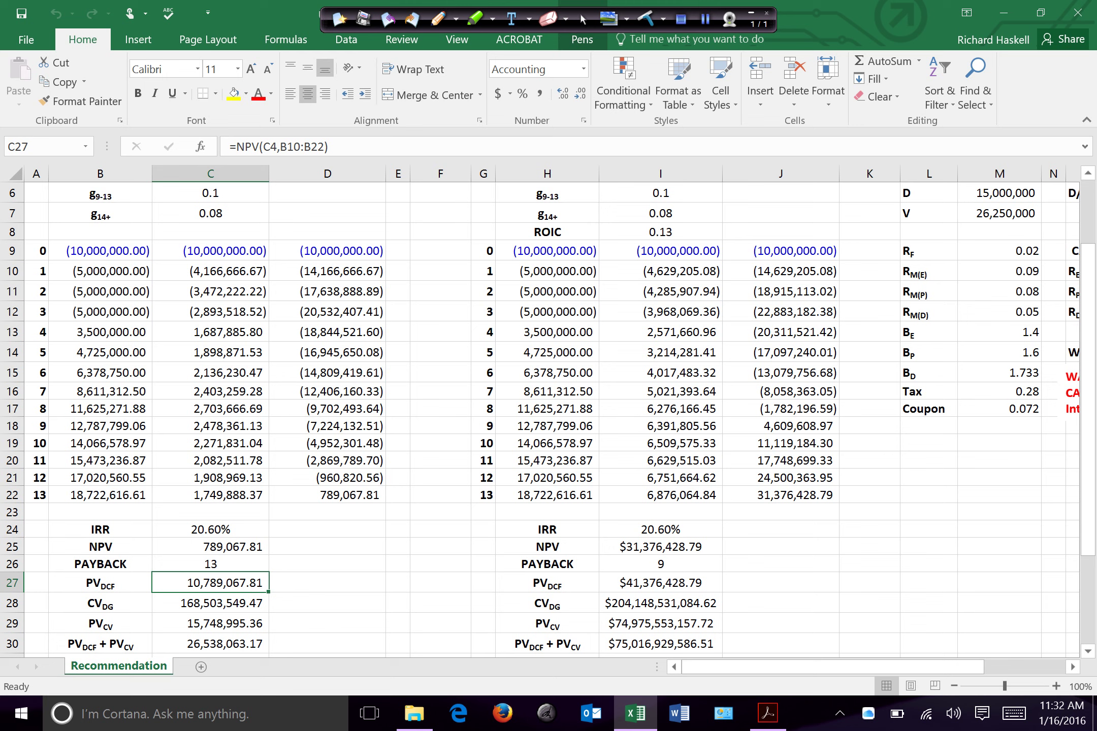
{"action": "left_click", "coordinate": [100, 603]}
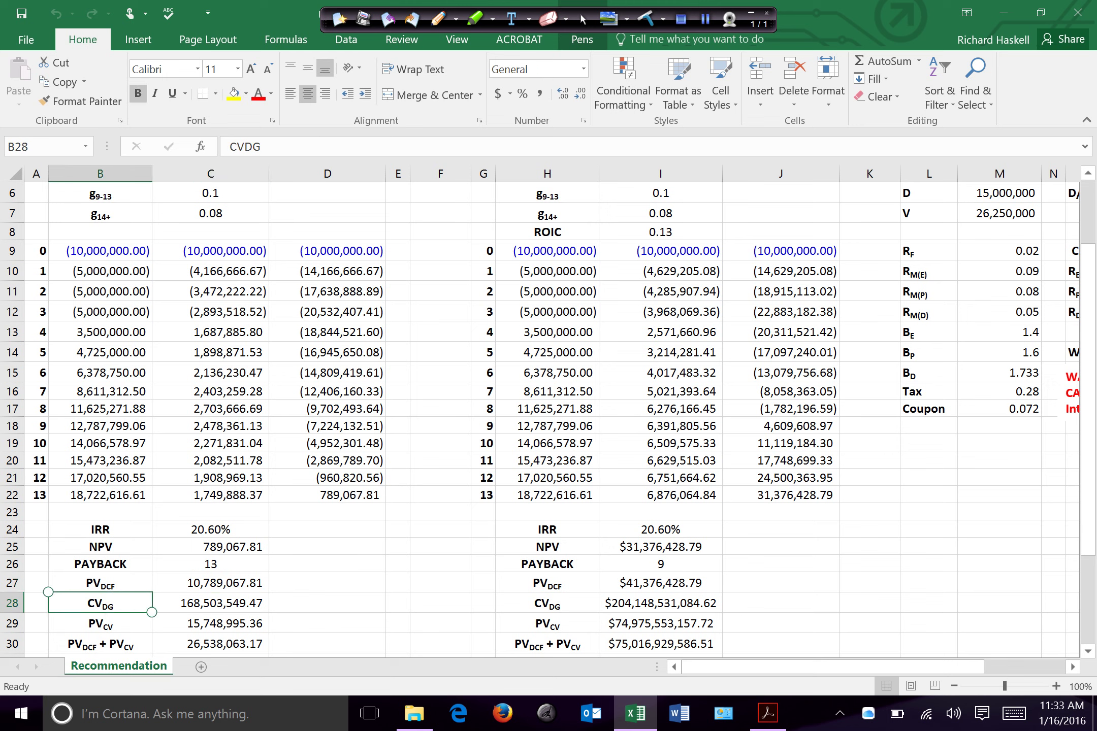
{"action": "left_click", "coordinate": [210, 603]}
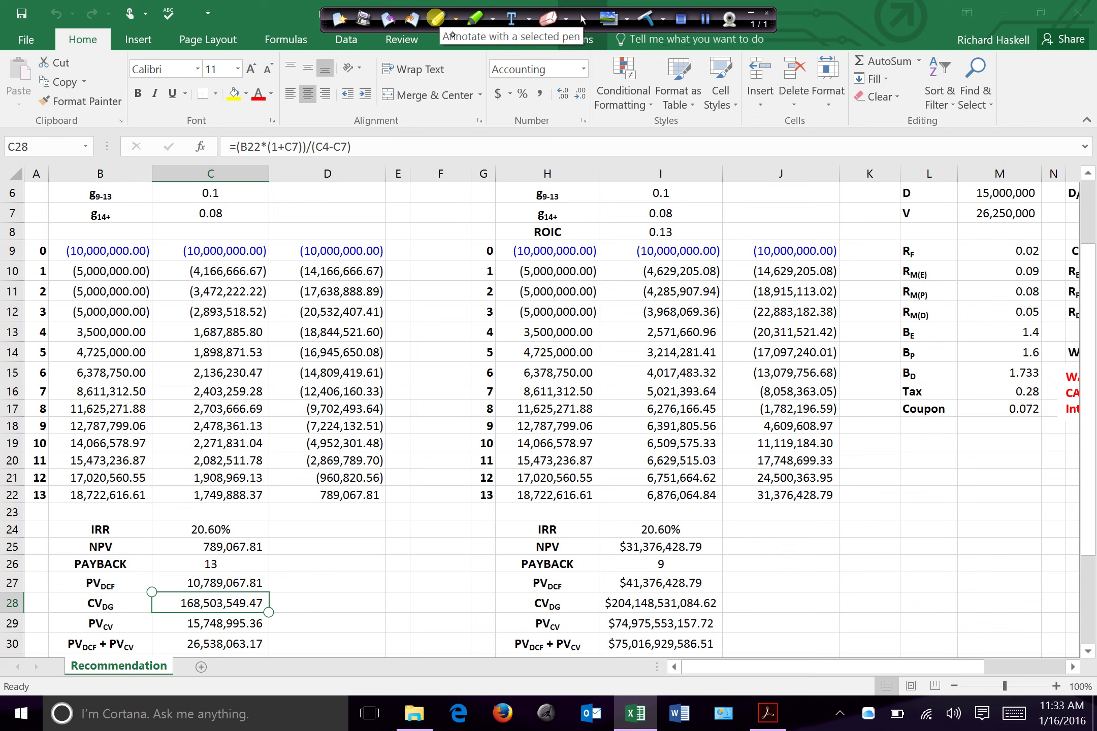
Step: Handwrite the dividend growth formula P0 = D1 / (r - g) in red ink in the blank area below the capital components
{"action": "left_click", "coordinate": [436, 19]}
{"action": "mouse_move", "coordinate": [820, 578]}
{"action": "left_mouse_down"}
{"action": "mouse_move", "coordinate": [826, 551]}
{"action": "mouse_move", "coordinate": [846, 581]}
{"action": "mouse_move", "coordinate": [874, 563]}
{"action": "left_mouse_up"}
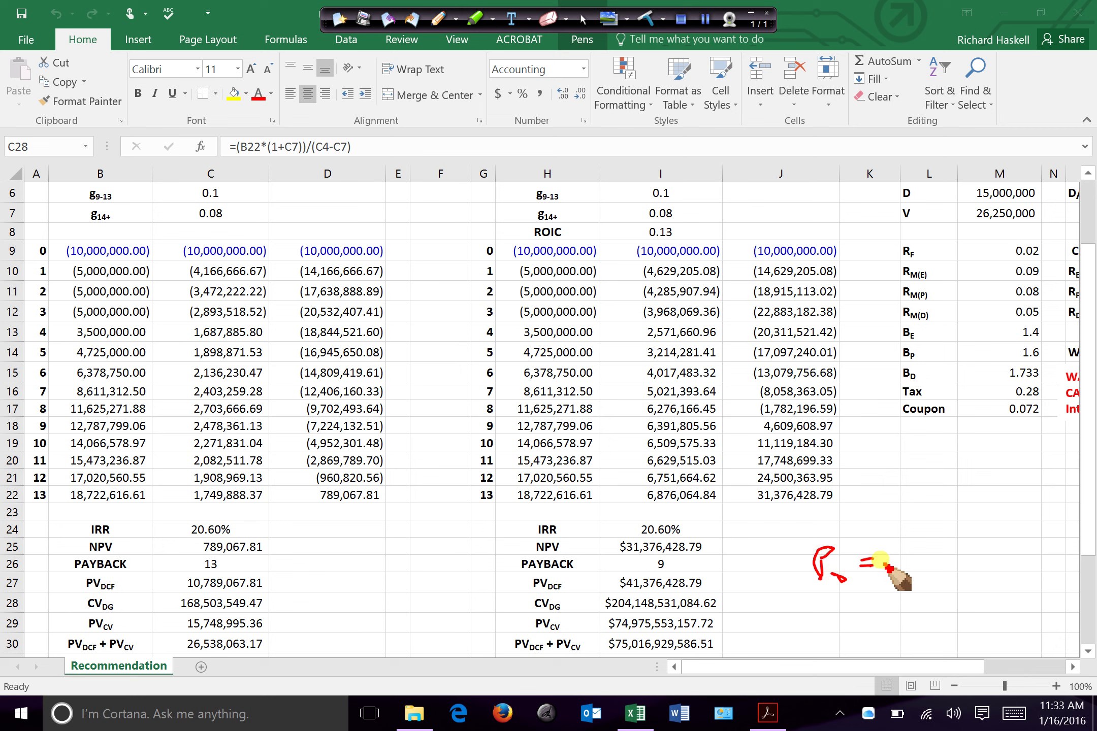
{"action": "mouse_move", "coordinate": [923, 528]}
{"action": "left_mouse_down"}
{"action": "mouse_move", "coordinate": [923, 542]}
{"action": "mouse_move", "coordinate": [978, 564]}
{"action": "left_mouse_up"}
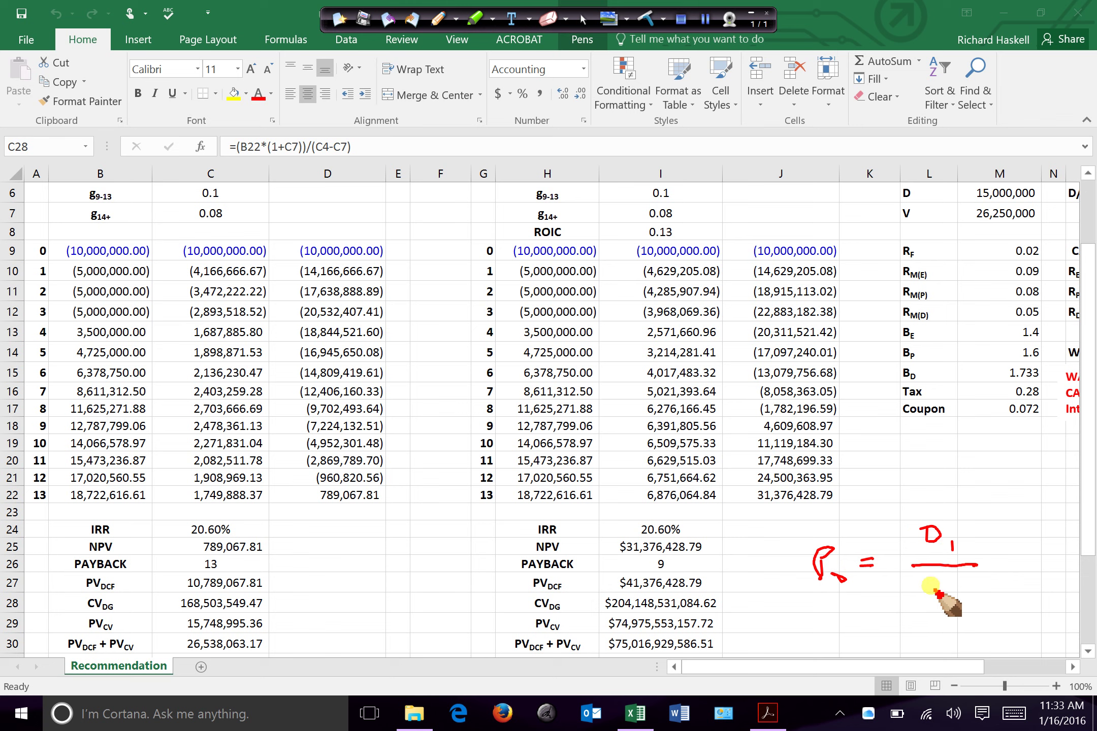
{"action": "mouse_move", "coordinate": [915, 594]}
{"action": "left_mouse_down"}
{"action": "mouse_move", "coordinate": [982, 594]}
{"action": "mouse_move", "coordinate": [969, 602]}
{"action": "left_mouse_up"}
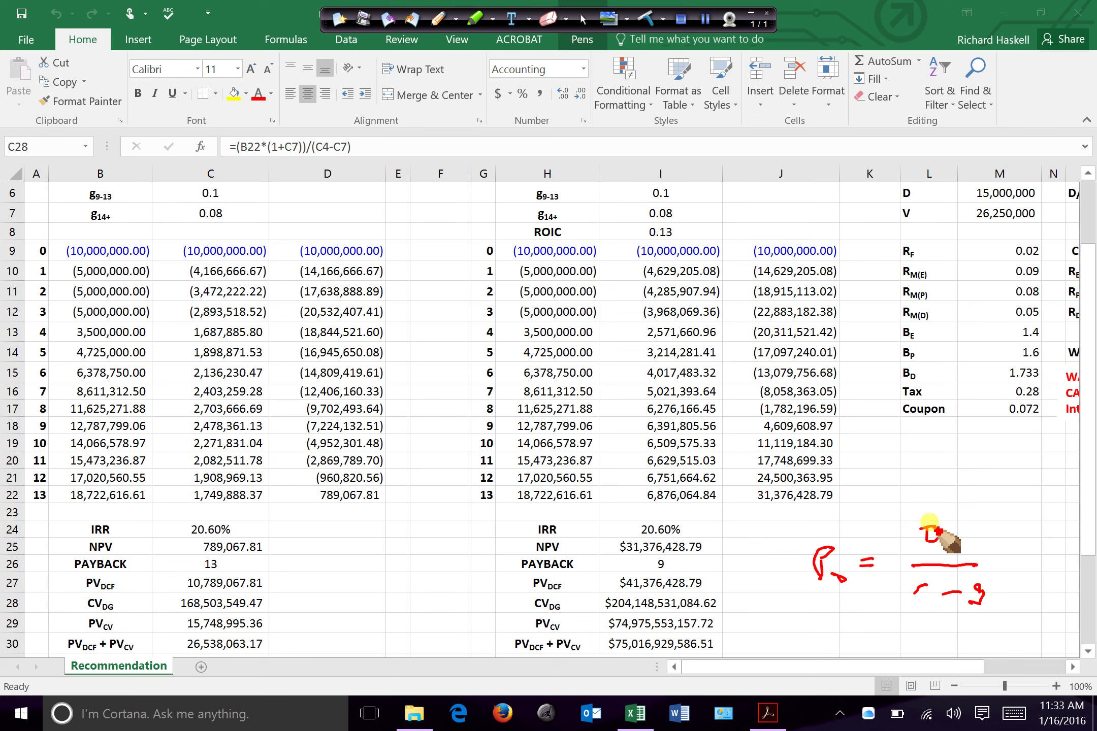
{"action": "mouse_move", "coordinate": [937, 531]}
{"action": "left_mouse_down"}
{"action": "mouse_move", "coordinate": [933, 543]}
{"action": "mouse_move", "coordinate": [953, 550]}
{"action": "left_mouse_up"}
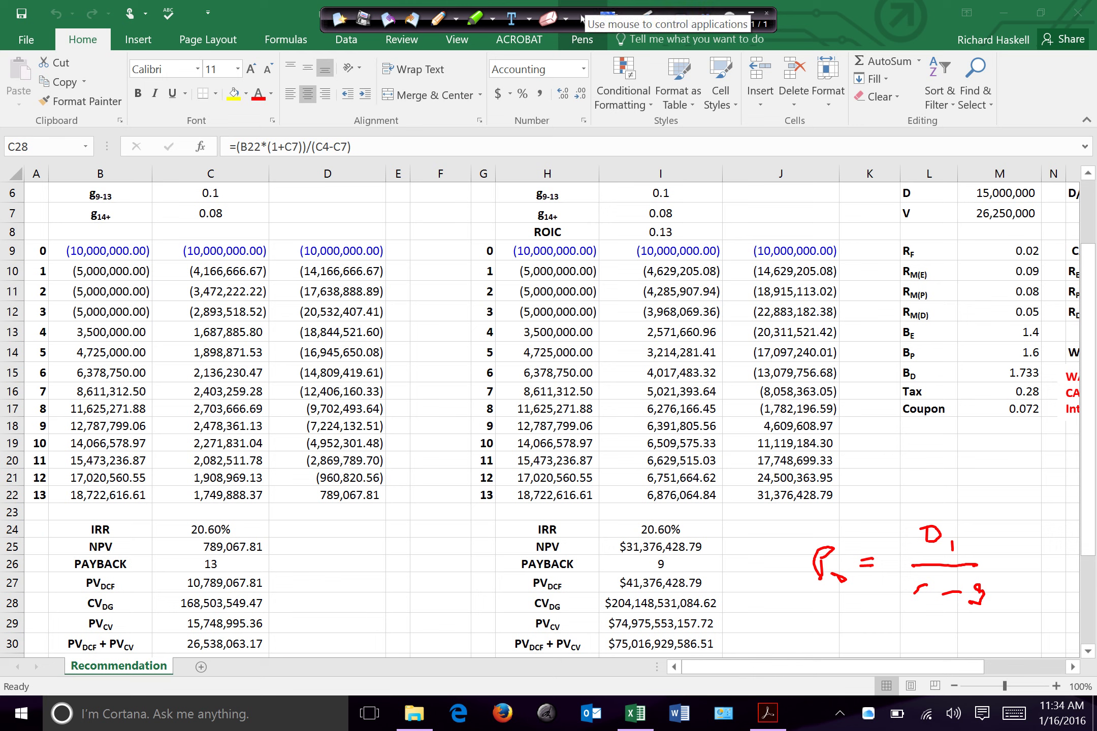
Step: Examine the continuing value formula in C28 against the rates in C4:C7 and the note on the DCF/DG structure below the results
{"action": "left_click", "coordinate": [223, 604]}
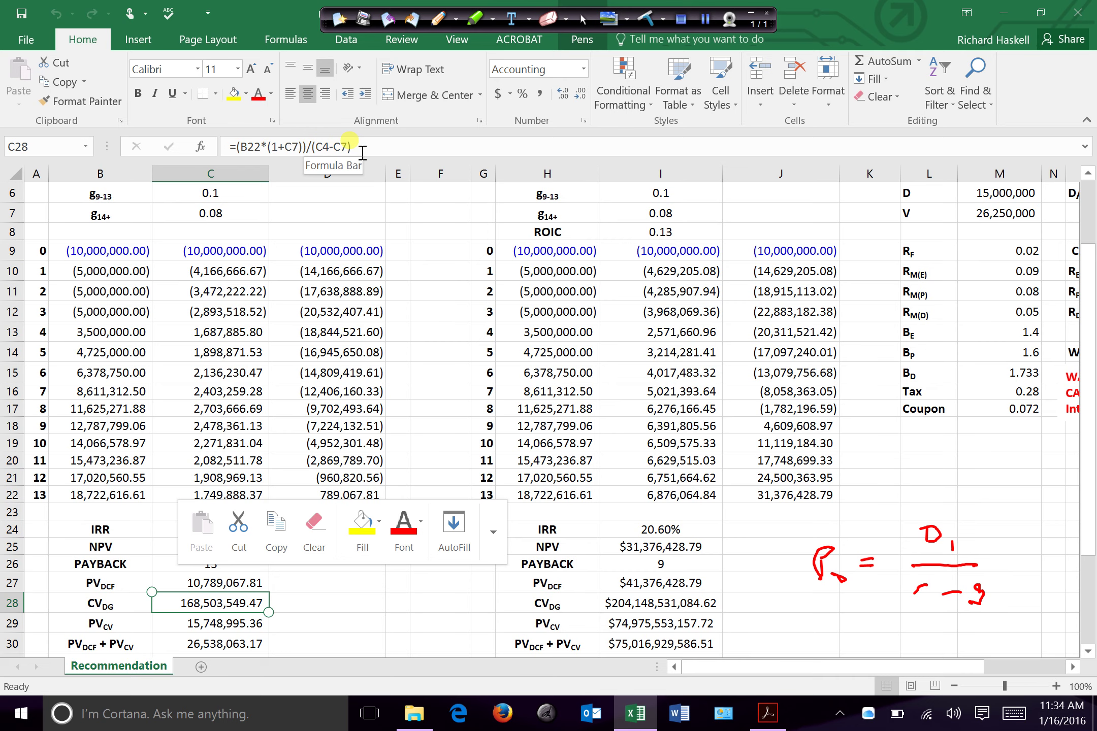
{"action": "scroll", "coordinate": [538, 401], "scroll_direction": "up", "scroll_amount": 2}
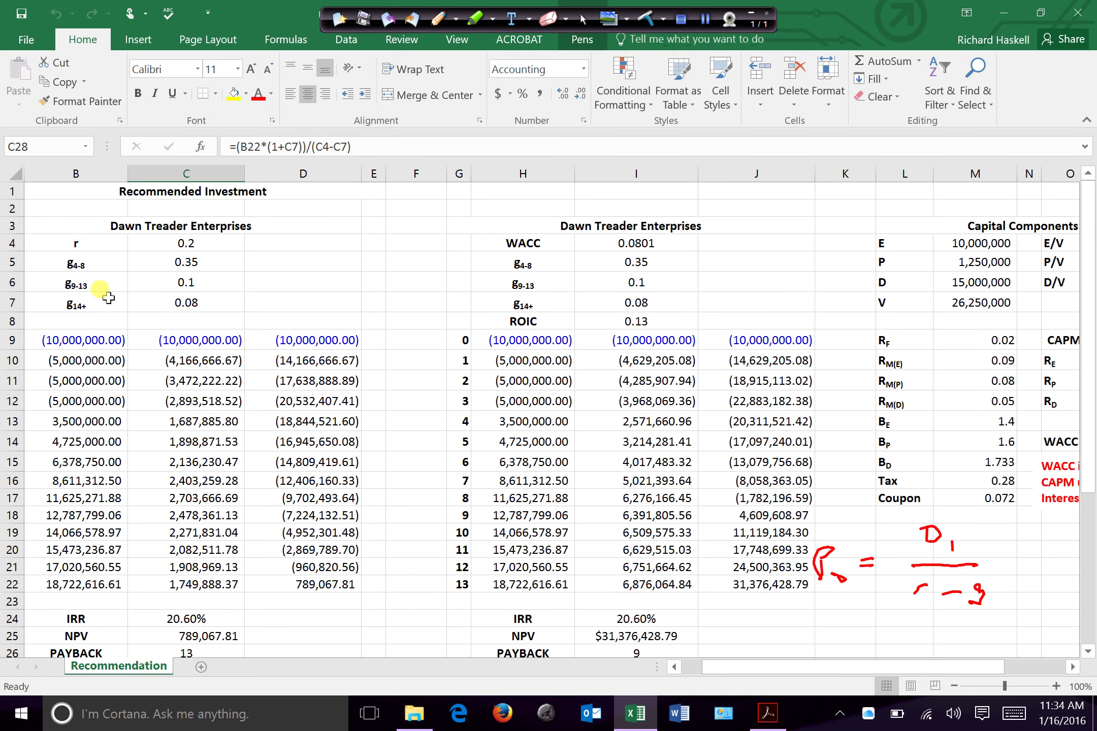
{"action": "scroll", "coordinate": [105, 298], "scroll_direction": "down", "scroll_amount": 4}
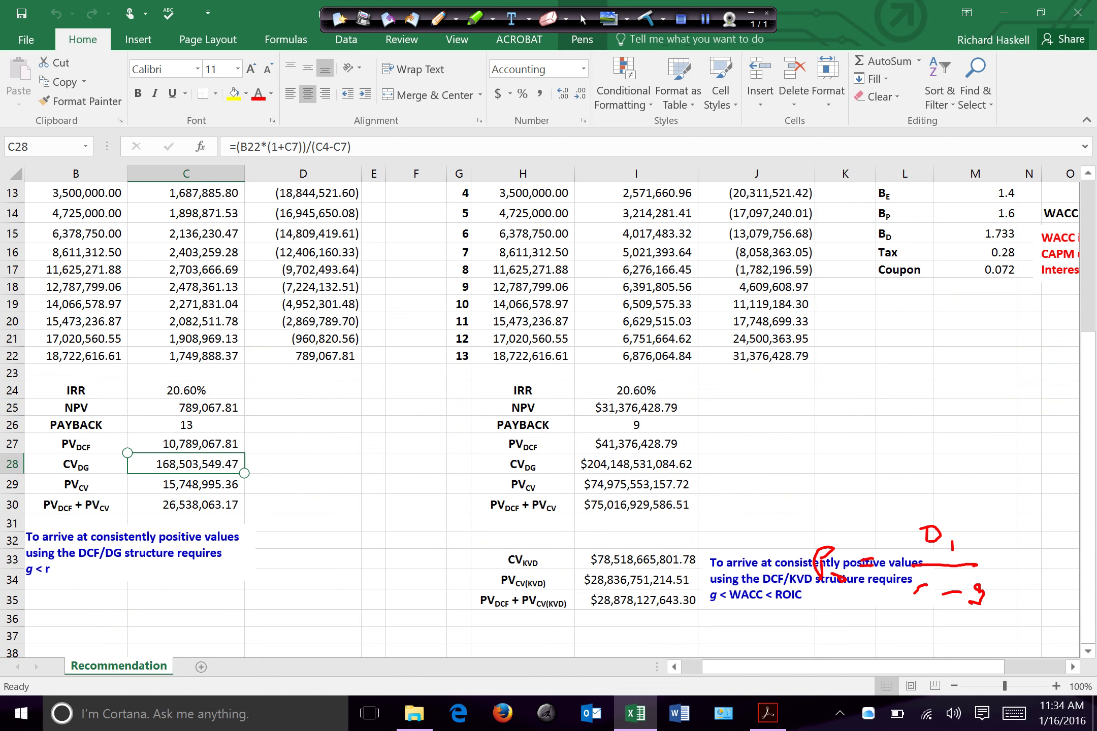
{"action": "scroll", "coordinate": [540, 411], "scroll_direction": "up", "scroll_amount": 2}
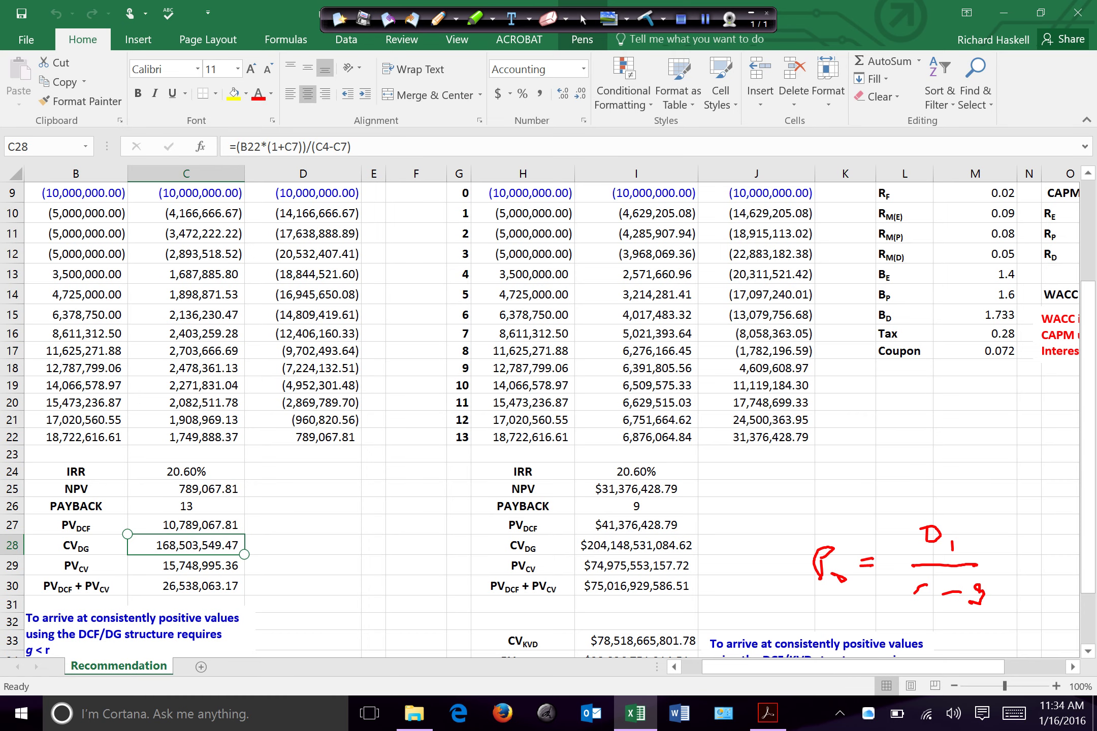
{"action": "scroll", "coordinate": [46, 449], "scroll_direction": "left", "scroll_amount": 1}
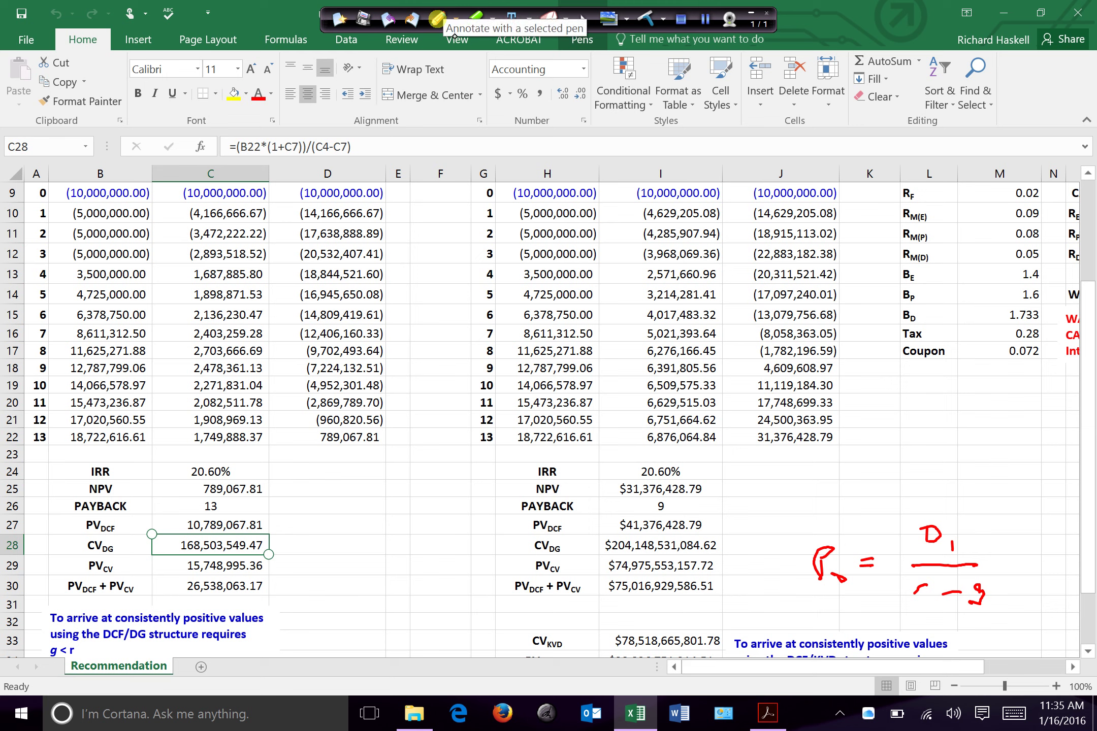
Step: Circle the handwritten dividend growth formula in red ink and return to normal pointer control
{"action": "left_click", "coordinate": [437, 20]}
{"action": "mouse_move", "coordinate": [907, 472]}
{"action": "left_mouse_down"}
{"action": "mouse_move", "coordinate": [749, 533]}
{"action": "mouse_move", "coordinate": [879, 644]}
{"action": "mouse_move", "coordinate": [1035, 606]}
{"action": "mouse_move", "coordinate": [916, 472]}
{"action": "left_mouse_up"}
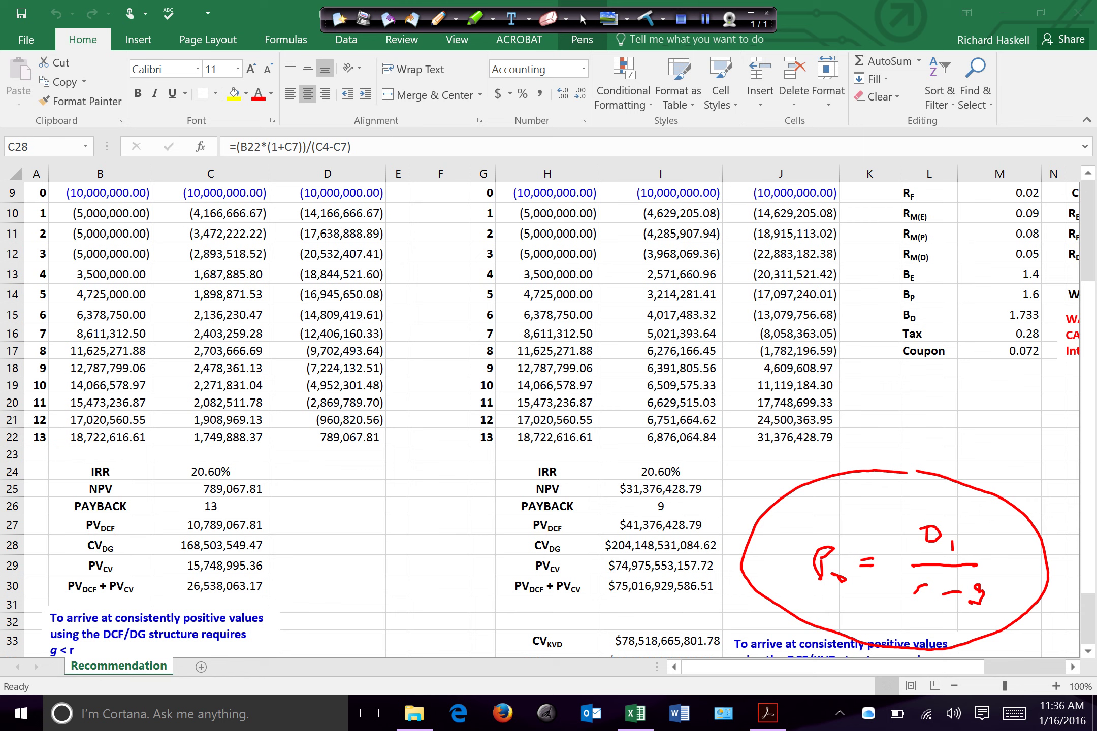
{"action": "left_click", "coordinate": [456, 20]}
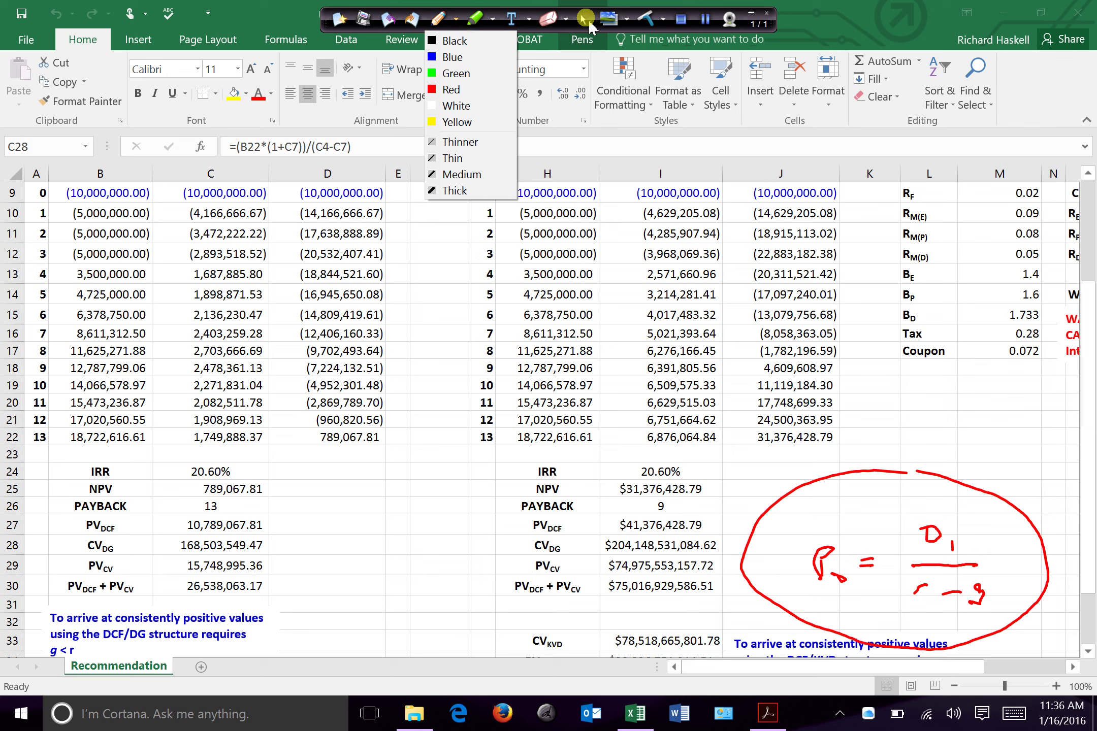
{"action": "left_click", "coordinate": [588, 20]}
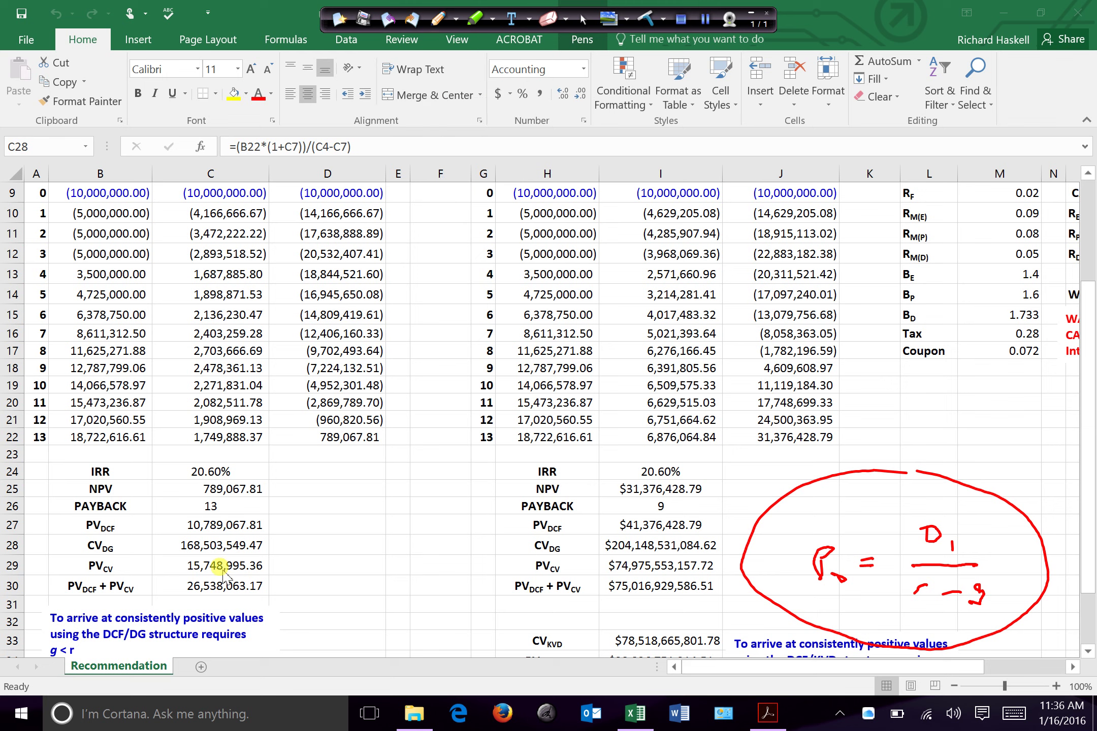
Step: Examine the formula in C29 that discounts the continuing value to the present
{"action": "left_click", "coordinate": [239, 569]}
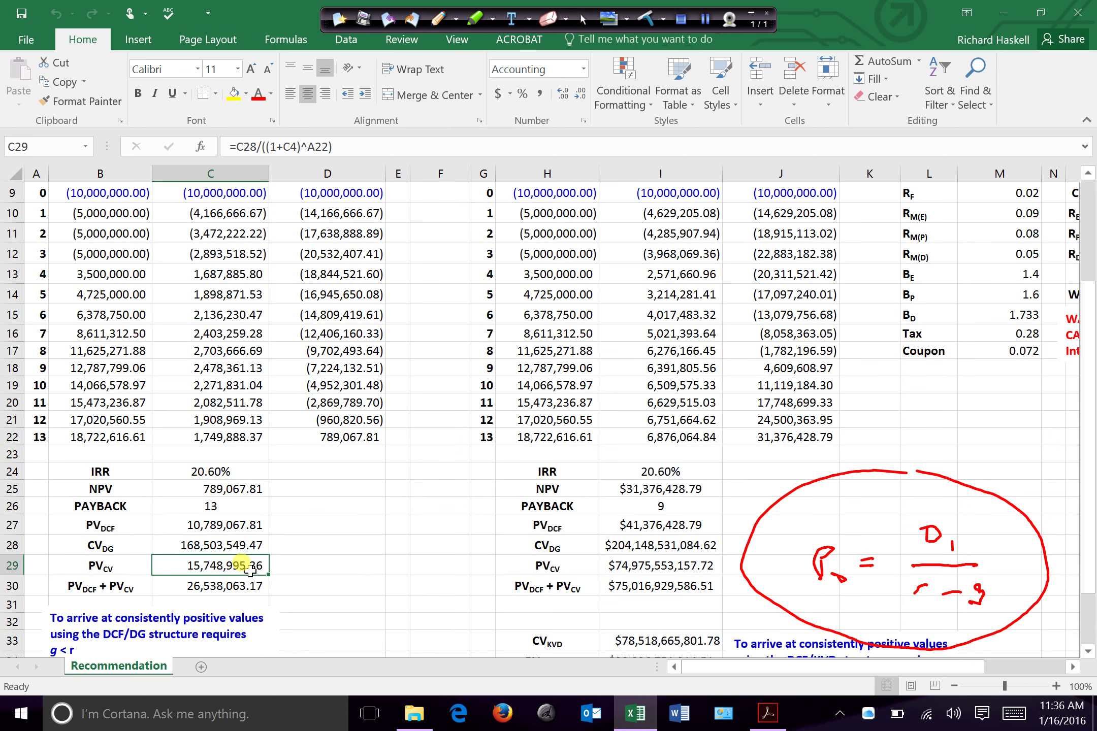